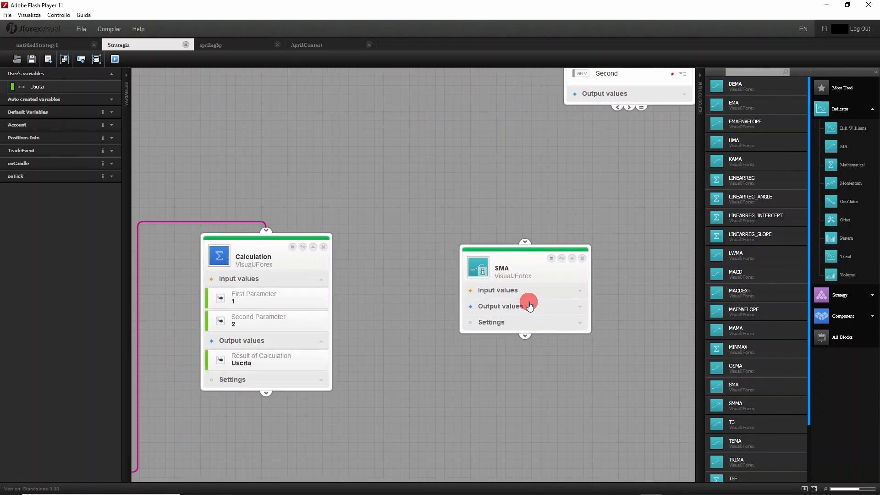
Step: Expand the SMA block's input values, output values and settings
left_click(562, 291)
left_click(545, 403)
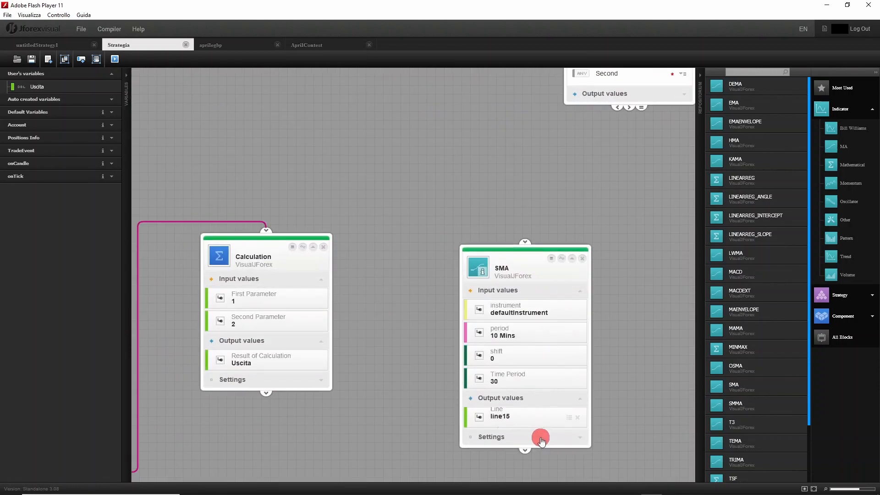
left_click(542, 436)
left_click_drag(628, 301, 621, 288)
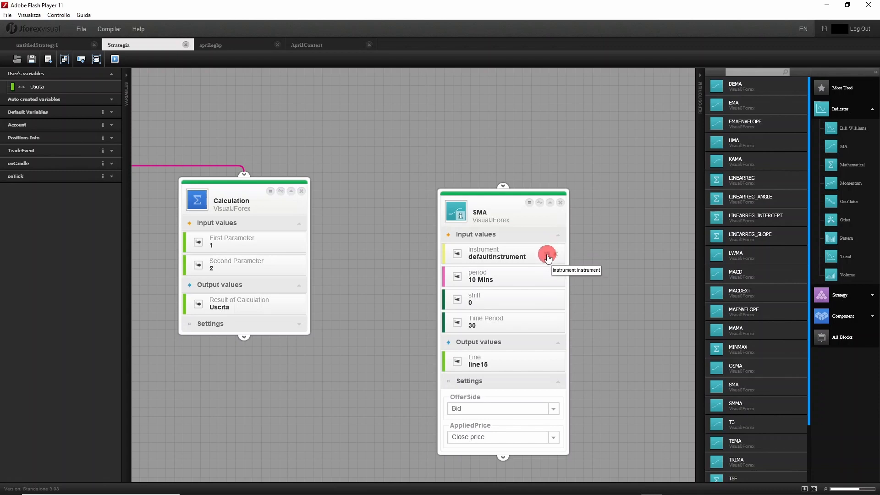
Step: Review the variable definitions behind the SMA block's instrument and period inputs without changing them
left_click(548, 257)
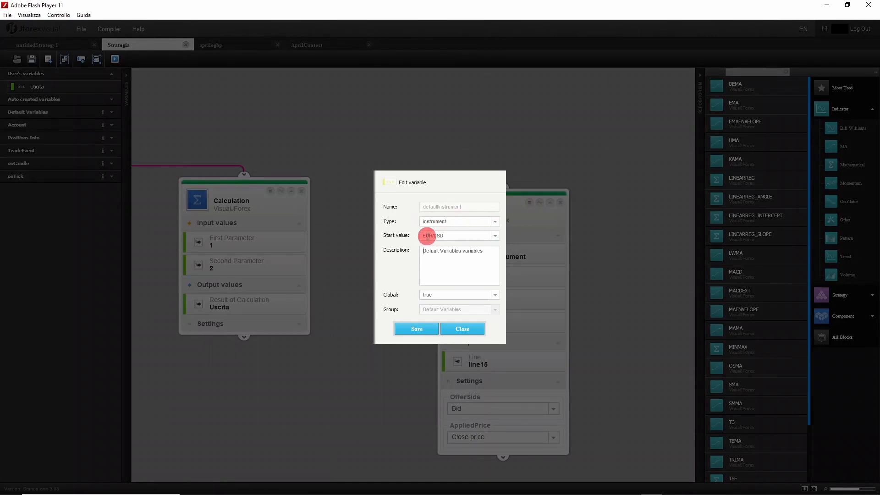
left_click(461, 329)
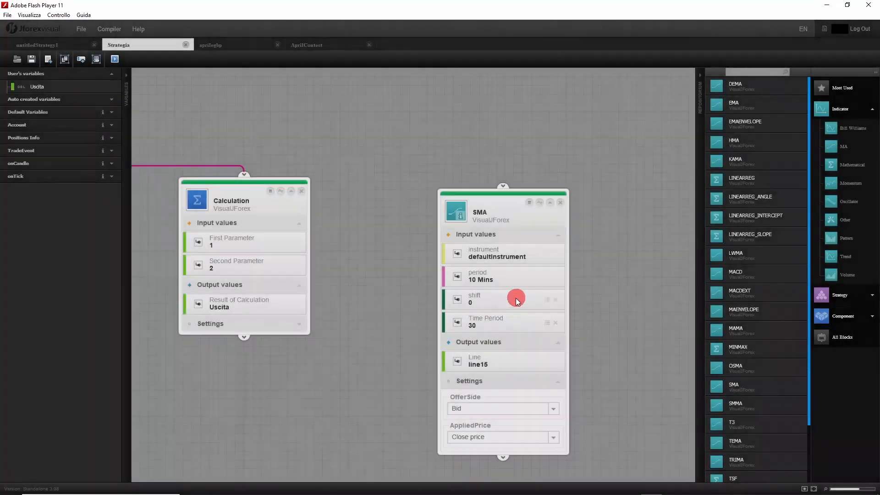
left_click(548, 279)
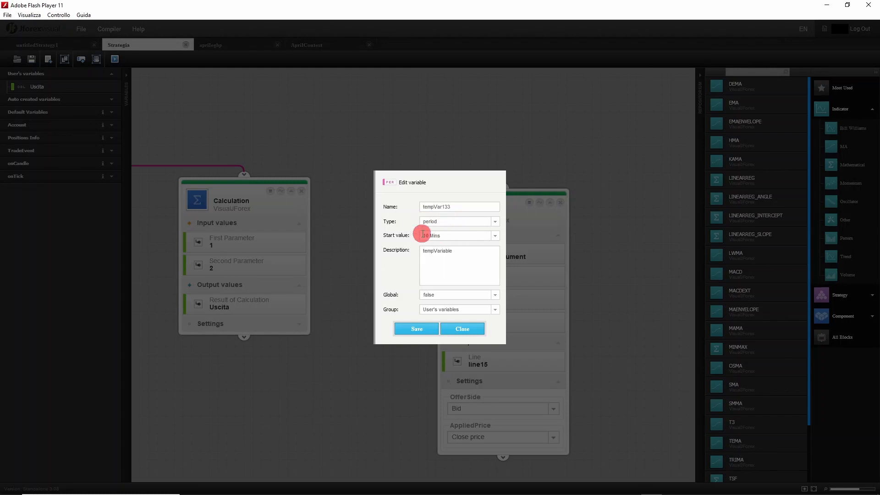
left_click(467, 334)
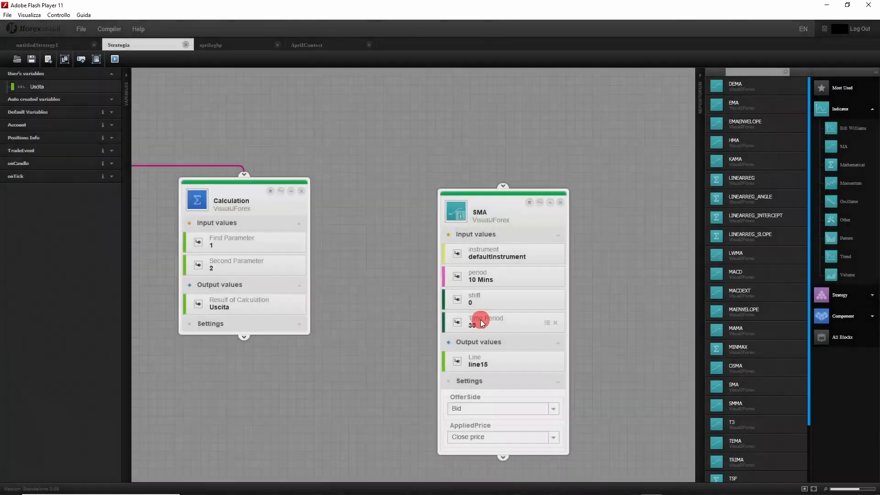
left_click(546, 299)
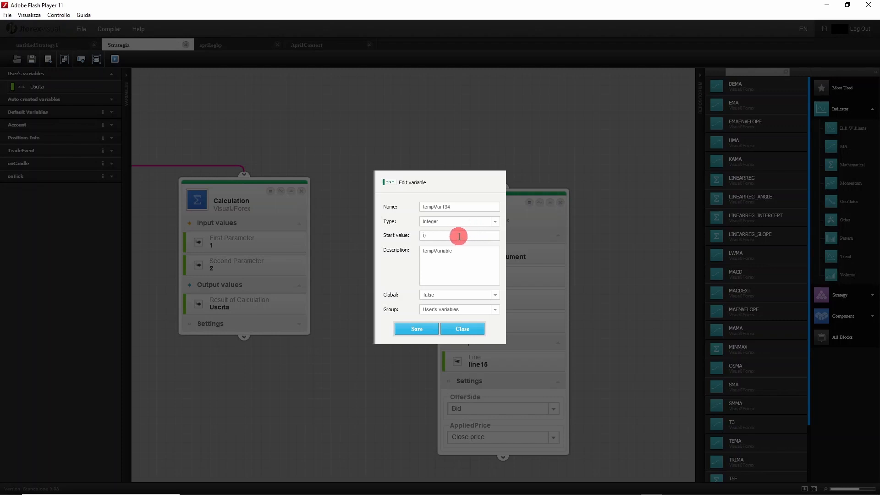
left_click(442, 236)
key("BackSpace")
type("1")
key("BackSpace")
type("2")
left_click(465, 327)
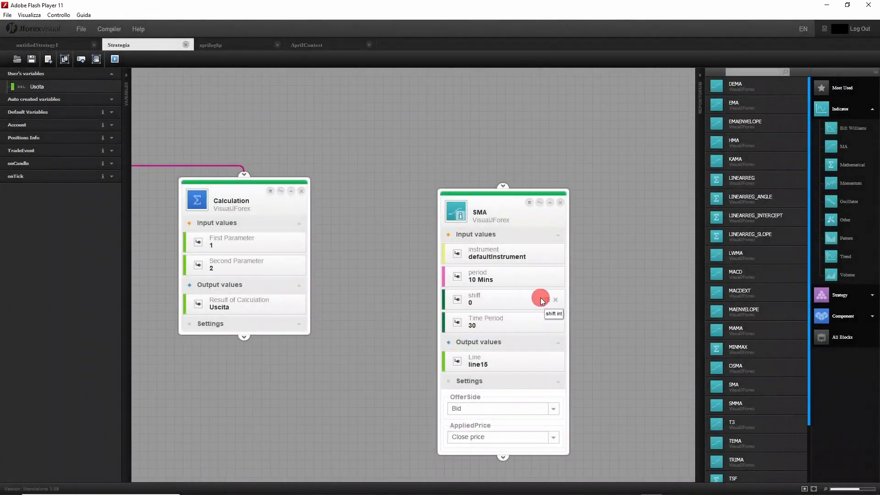
Step: Review the variable definitions behind the SMA block's Time Period input and Line output
left_click(546, 324)
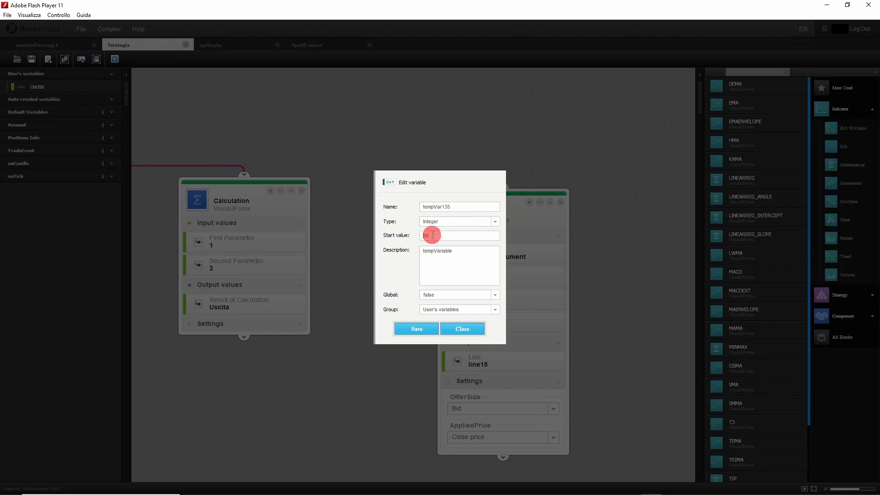
left_click(461, 329)
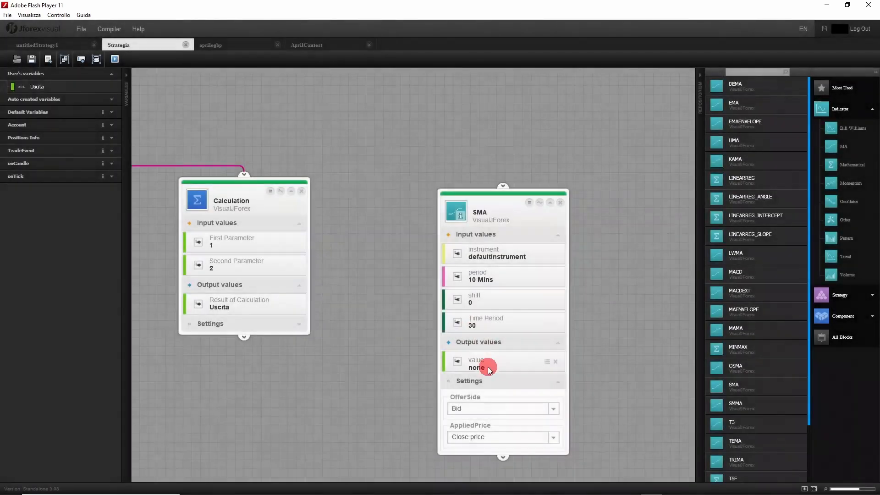
left_click(522, 362)
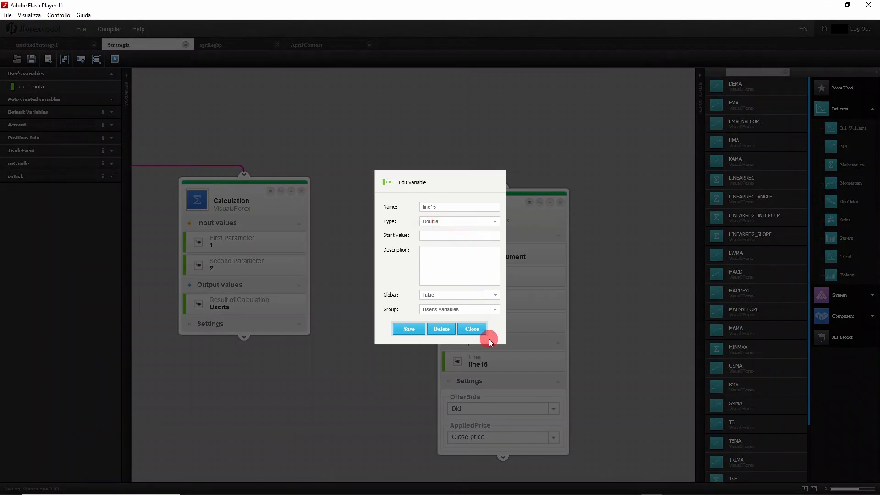
left_click(473, 330)
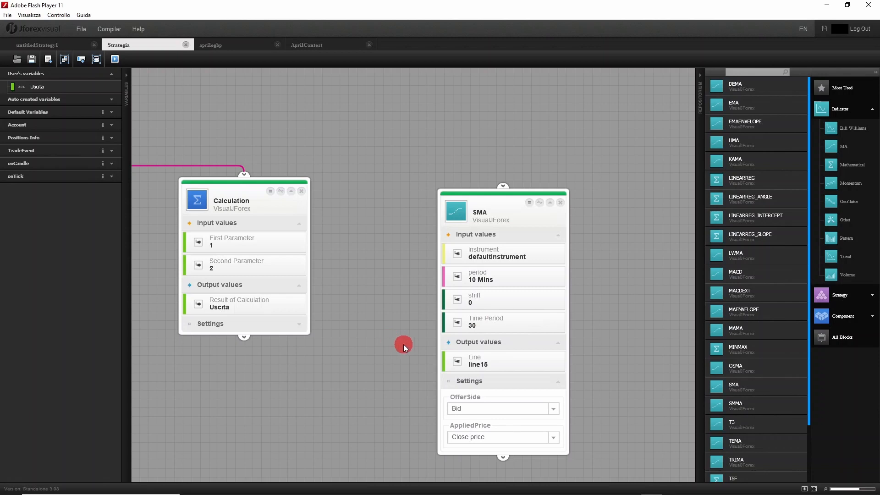
Step: Clear the SMA block's Time Period input and start a new integer variable for it named Time_period
left_click(552, 323)
left_click(411, 291)
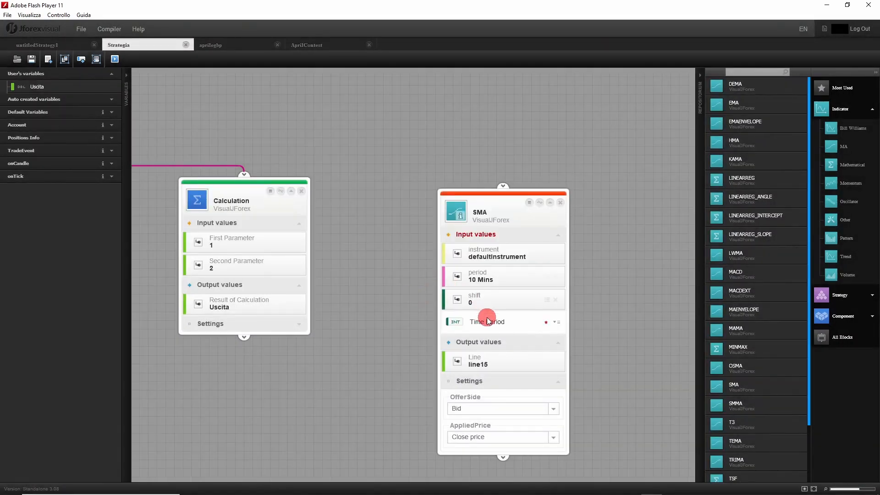
left_click(492, 321)
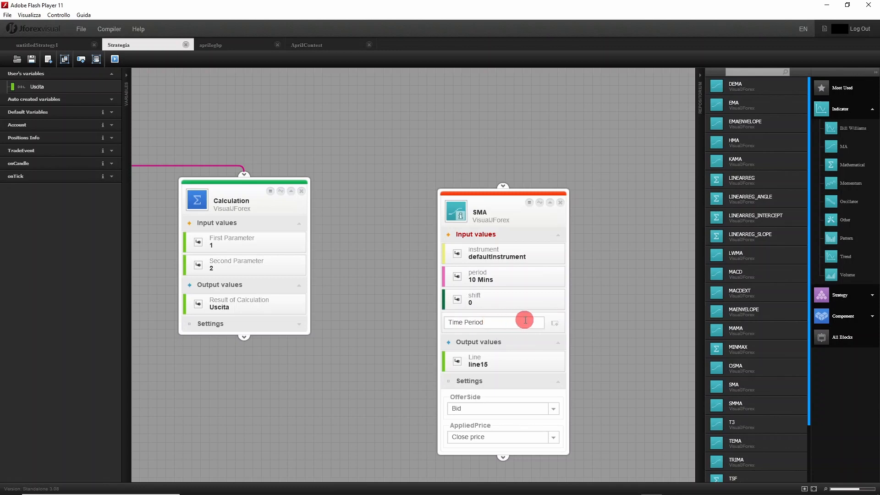
left_click(555, 326)
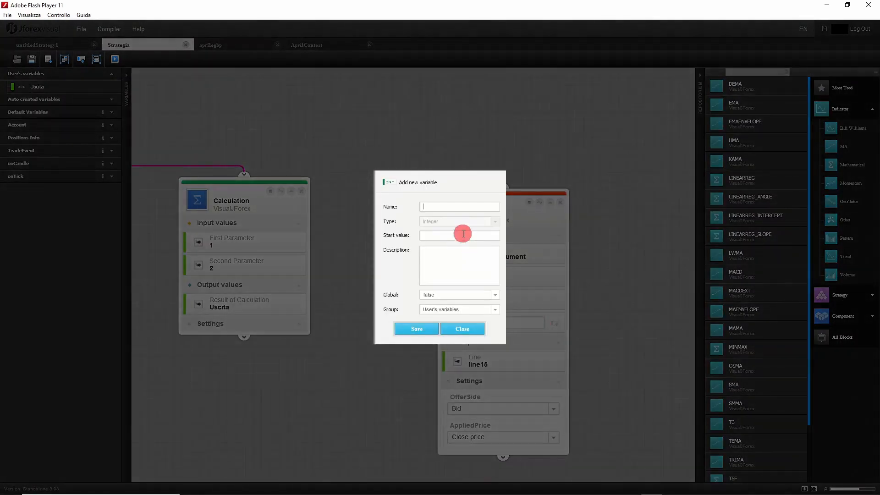
type("Timi_period")
left_click_drag(432, 207, 430, 206)
type("w")
key("BackSpace")
type("eriod")
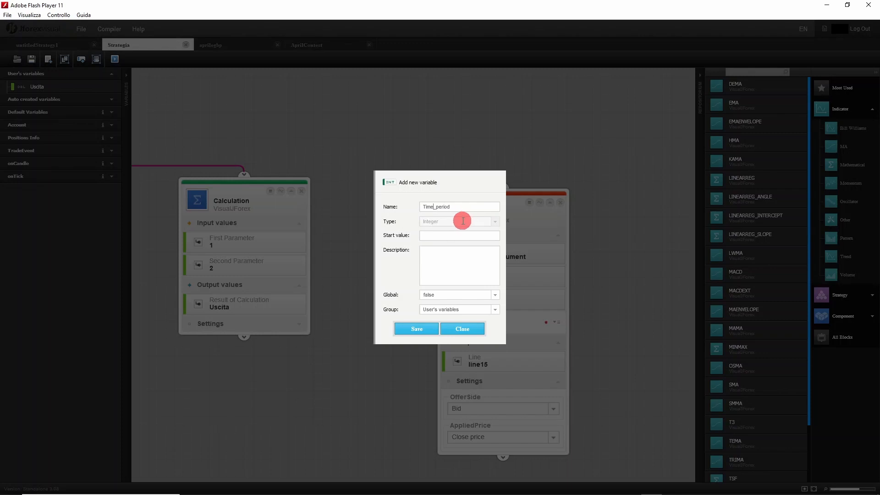
Step: Give Time_period a start value of 20, keep Global false and the group User's variables, and save it
left_click(454, 234)
type("20")
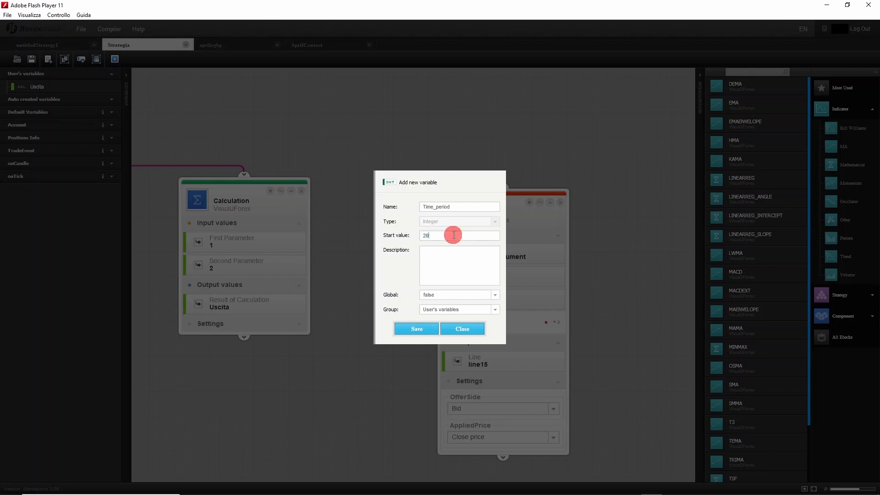
left_click(490, 296)
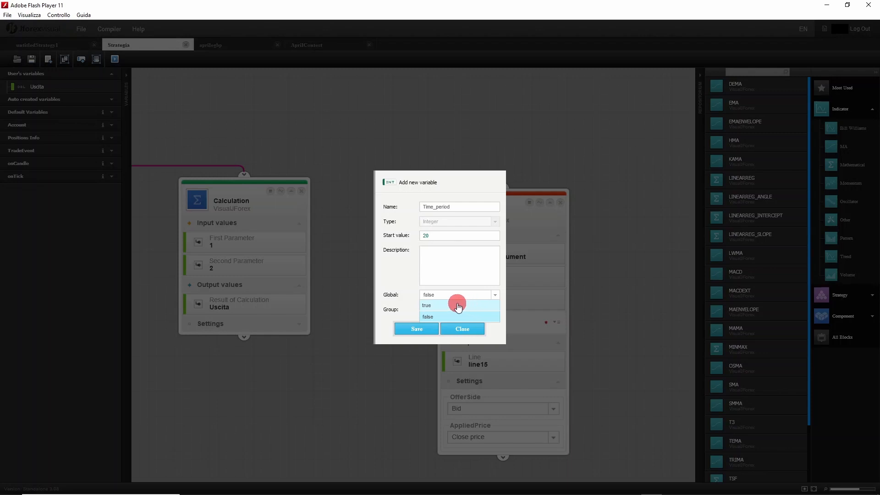
left_click(394, 314)
left_click(495, 310)
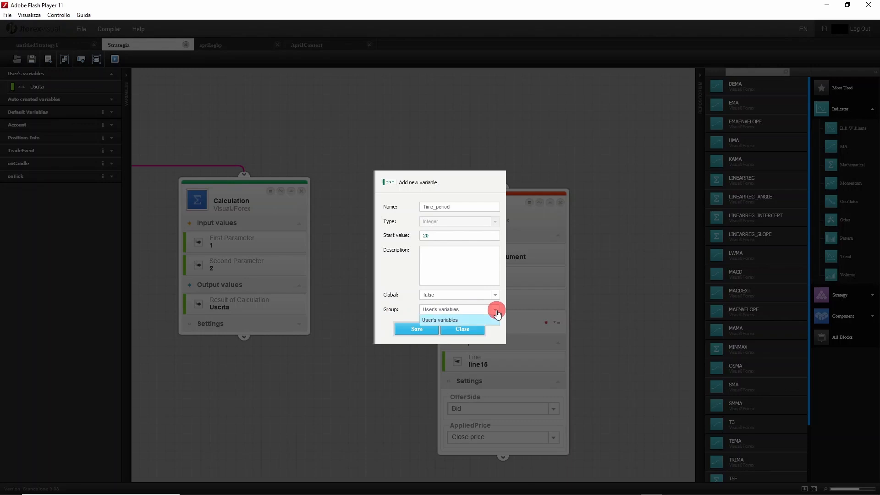
left_click(469, 324)
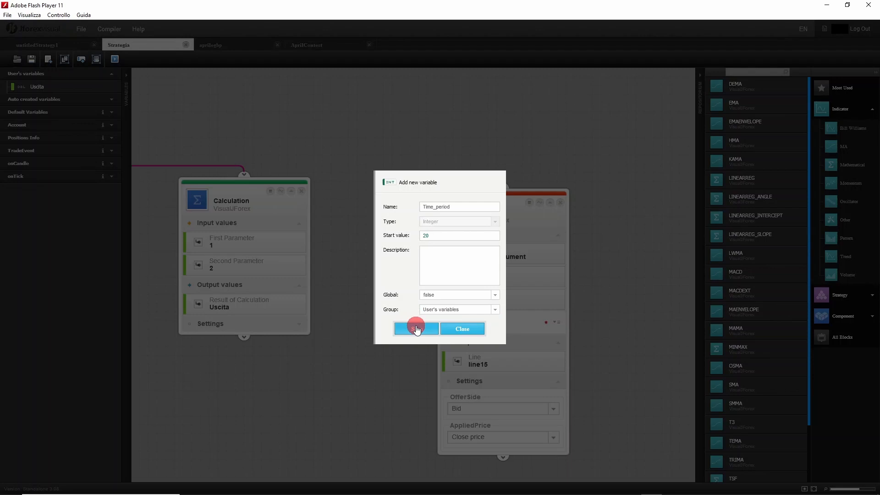
left_click(417, 328)
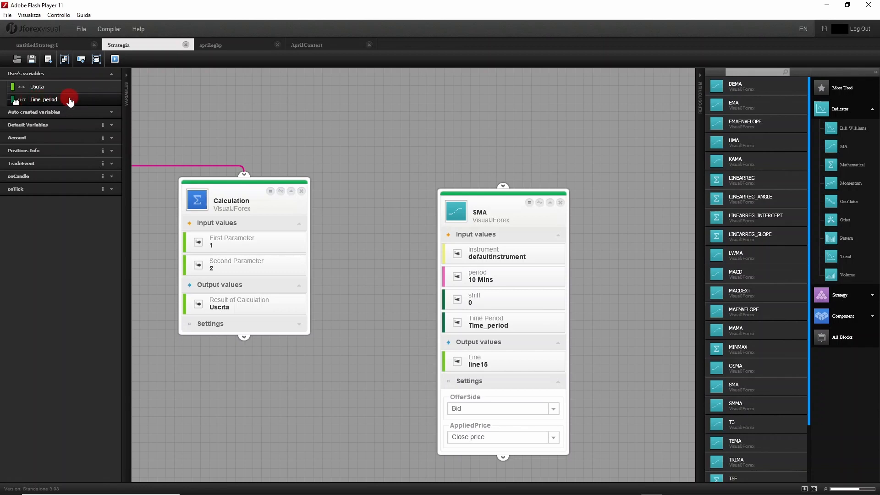
Step: Create a user variable named SMA of type Double with start value 0 and save it
left_click(81, 59)
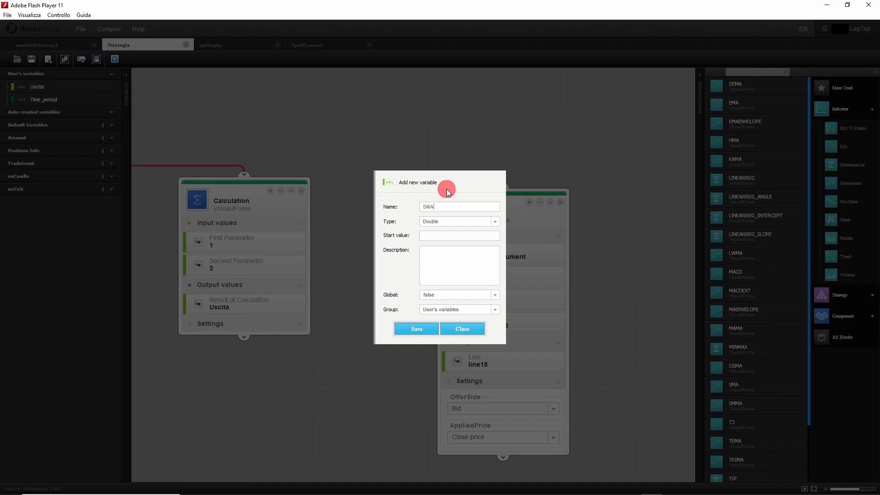
left_click(495, 222)
scroll(458, 251, "down", 3)
scroll(458, 253, "up", 3)
left_click(456, 229)
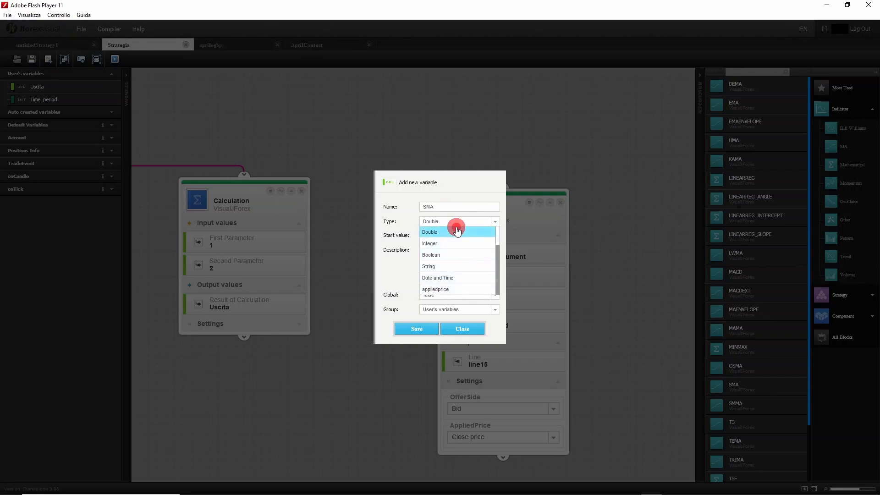
left_click(454, 235)
type("0")
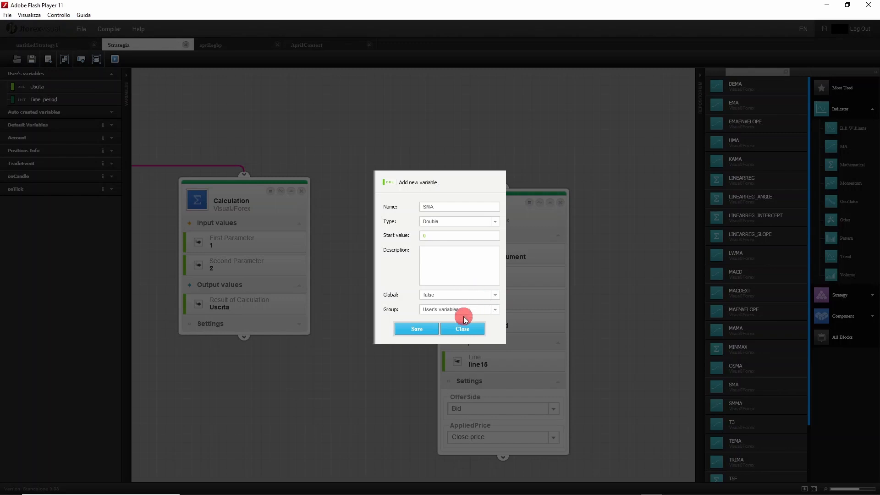
left_click(414, 330)
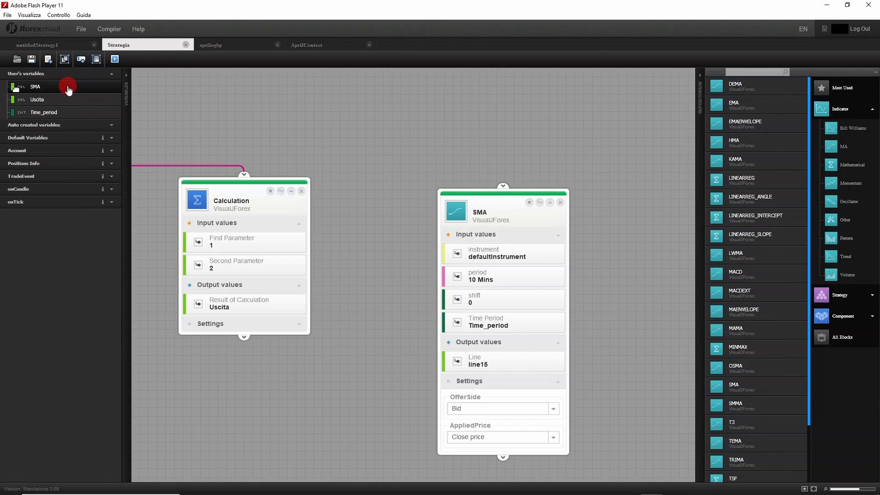
Step: Assign the SMA variable to the SMA block's Line output and review its definition
left_click_drag(68, 89, 380, 360)
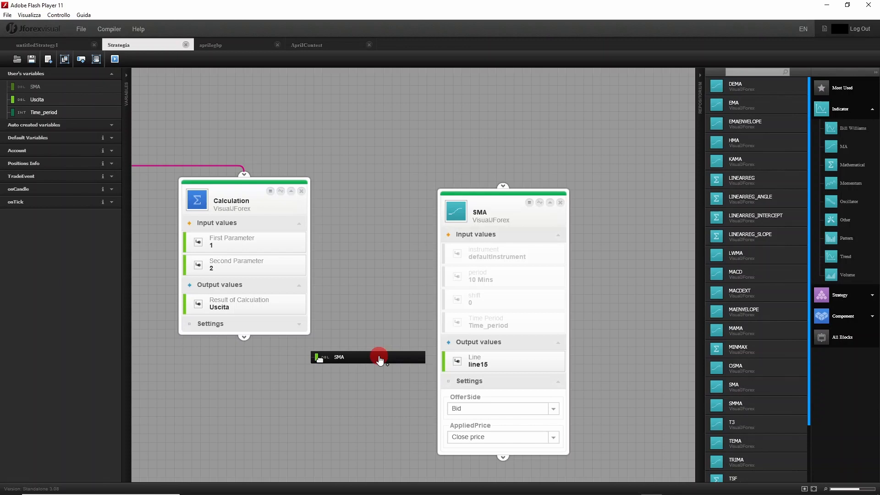
left_click_drag(380, 360, 513, 360)
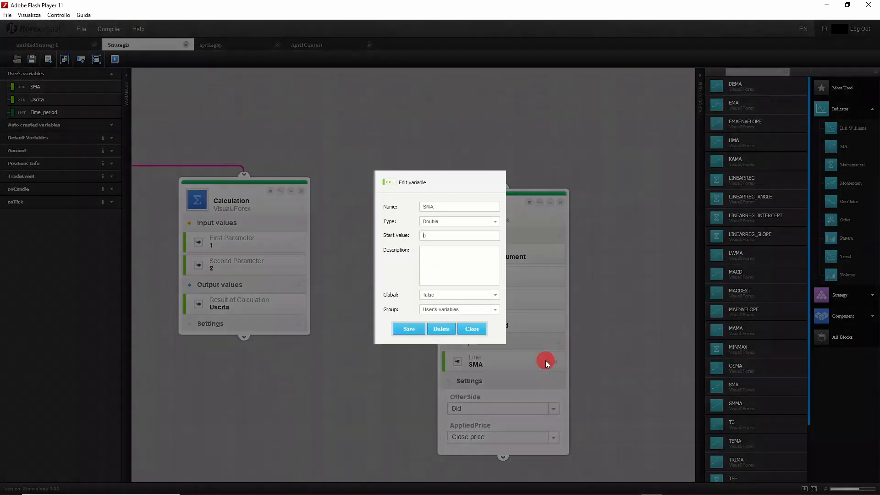
left_click(547, 361)
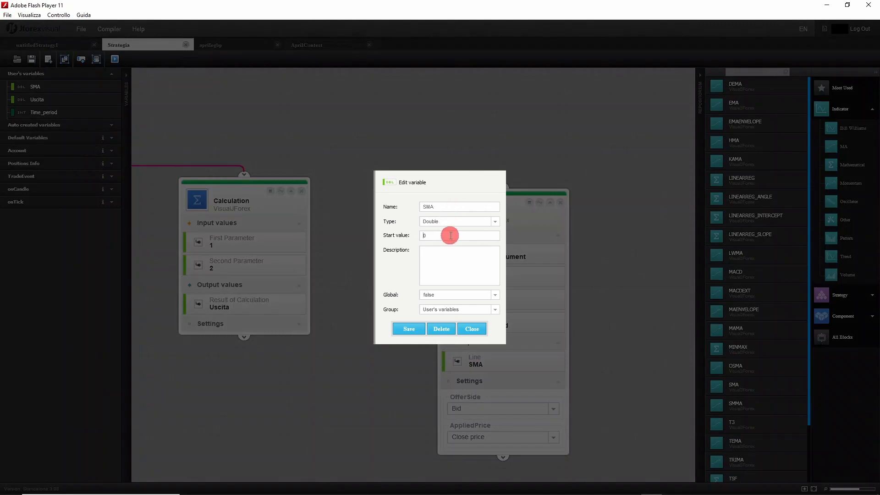
left_click(470, 328)
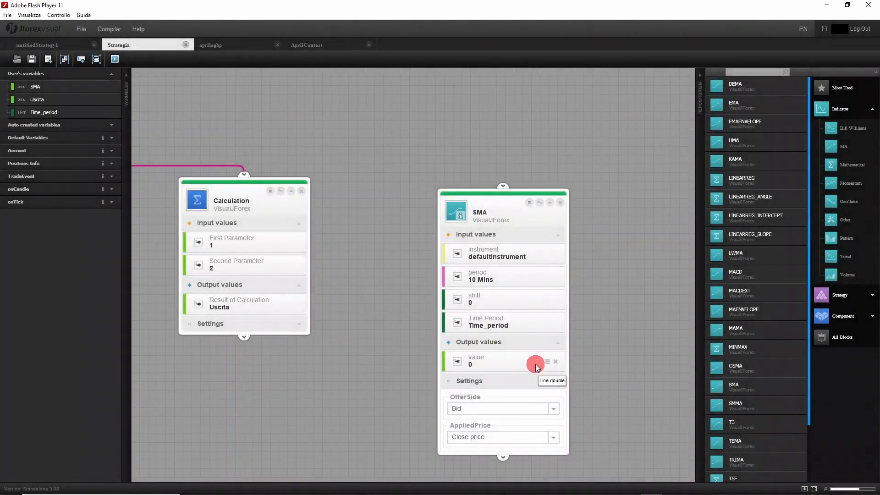
Step: Remove the variable from the SMA block's Line output and create a Double variable named NEW_SMA in its place
left_click(556, 362)
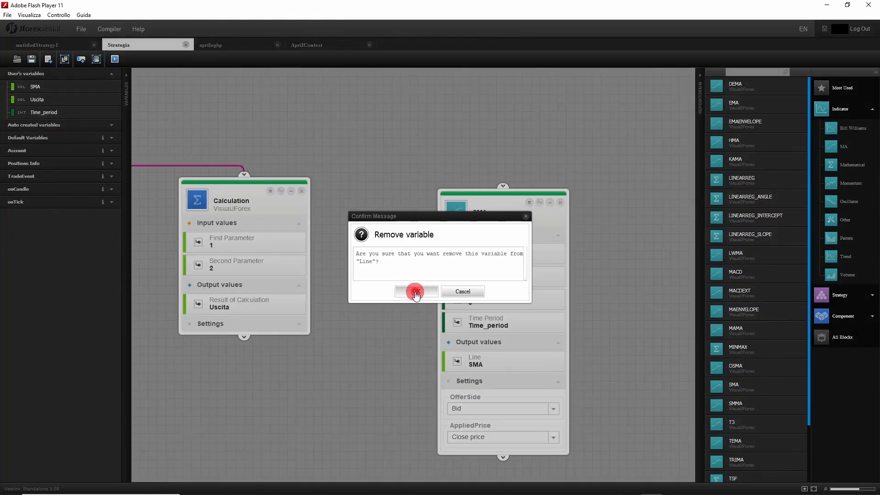
left_click(415, 293)
left_click(472, 357)
left_click(463, 200)
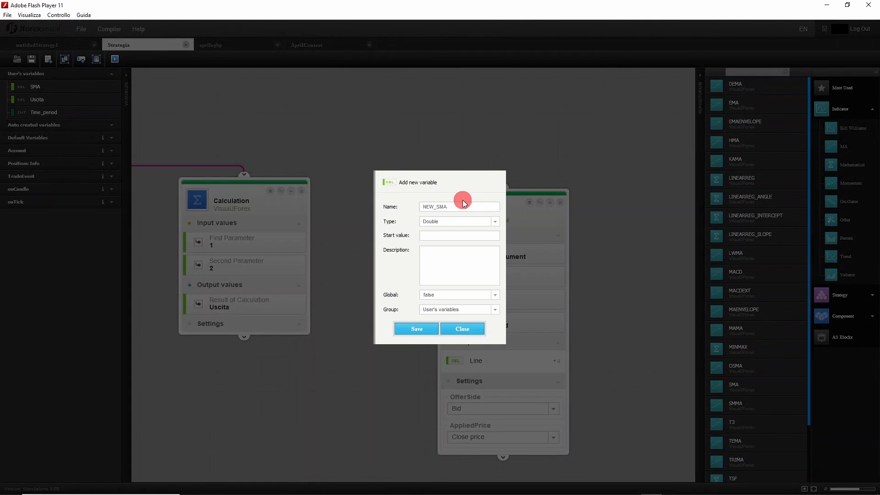
left_click(496, 222)
left_click(497, 222)
left_click(462, 235)
left_click(417, 329)
left_click(68, 88)
left_click(66, 100)
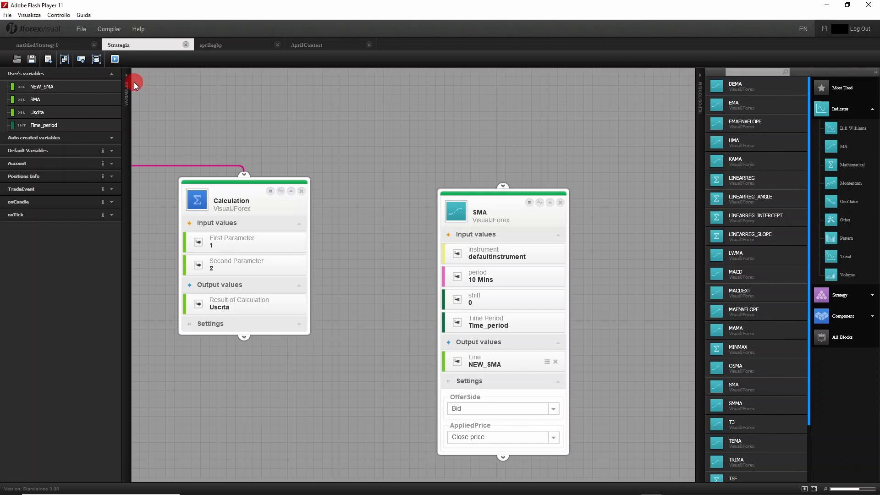
left_click(112, 74)
left_click(112, 74)
left_click(112, 74)
left_click(112, 74)
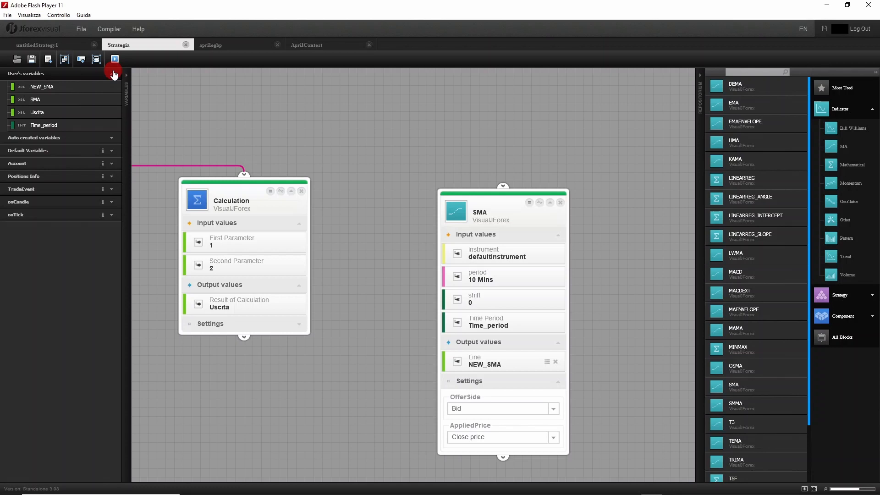
Step: Highlight the NEW_SMA variable to locate where it is used, and switch the highlighting off again
left_click(102, 89)
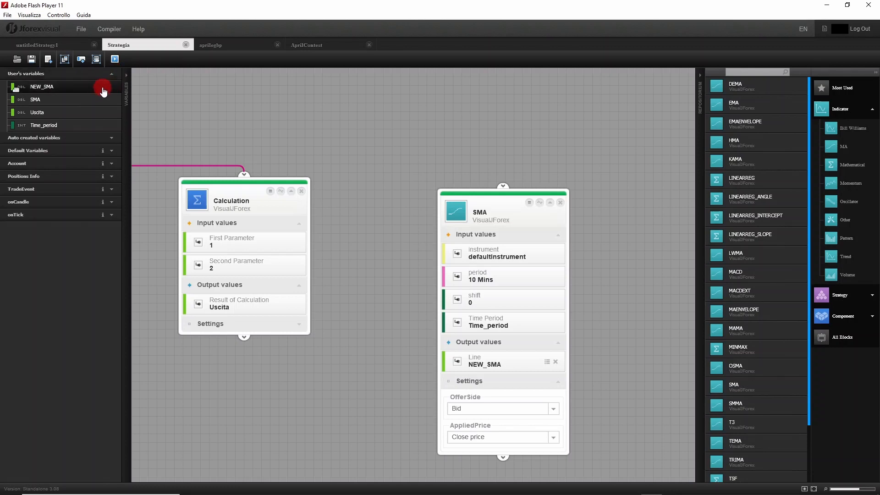
right_click(101, 92)
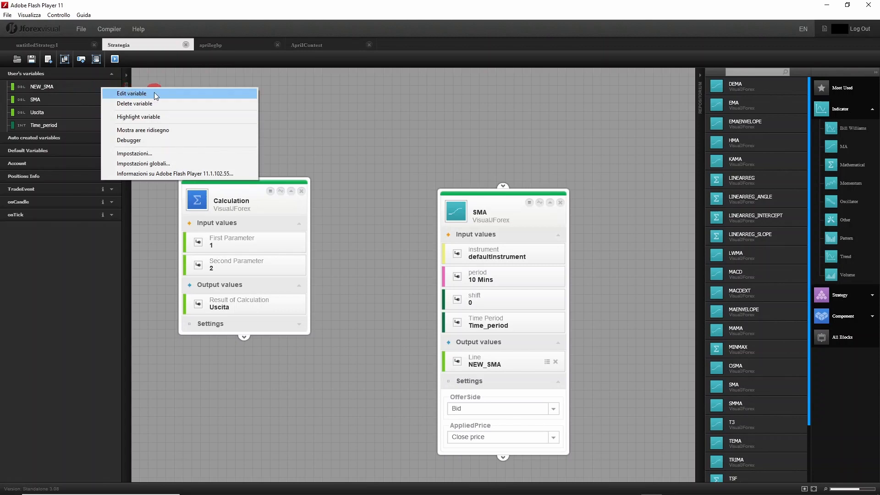
left_click(153, 116)
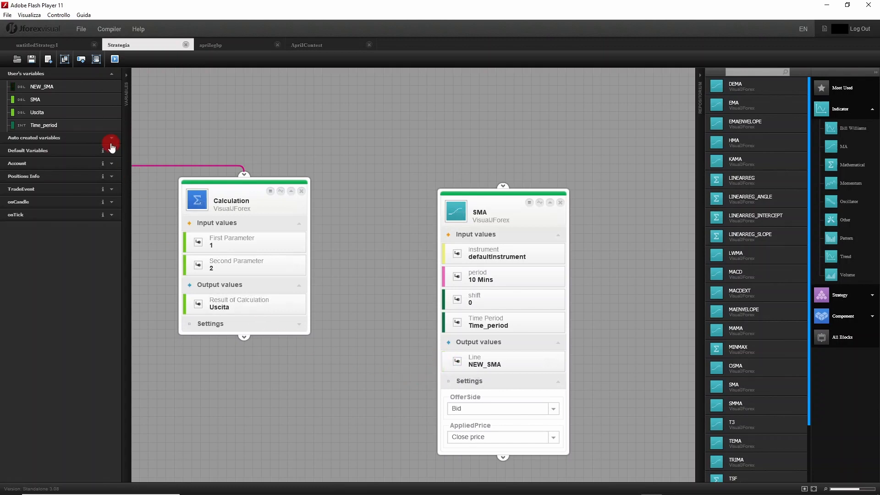
right_click(85, 87)
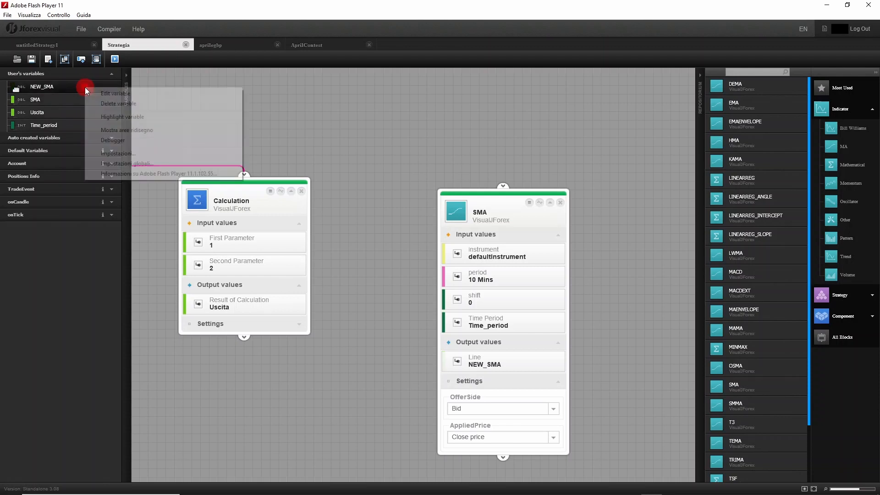
left_click(106, 115)
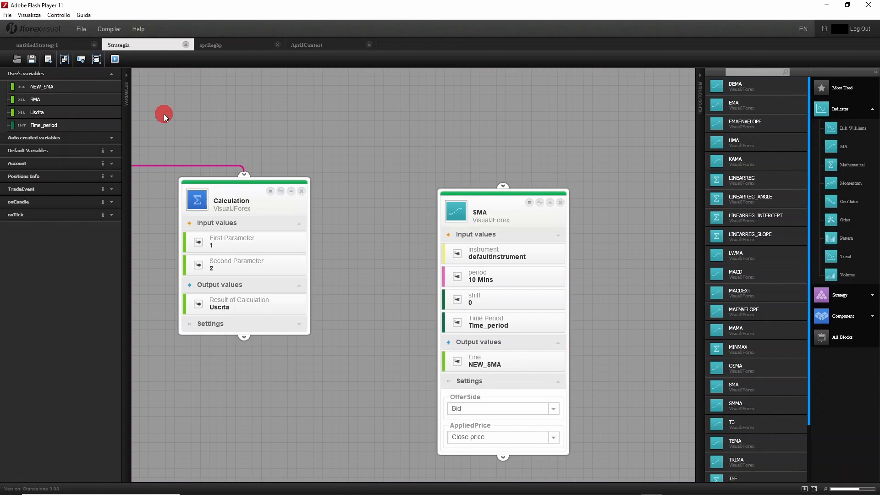
Step: Add a KAMA indicator block to the workspace, reposition it and the SMA block, and expand the KAMA block's output values
left_click(112, 138)
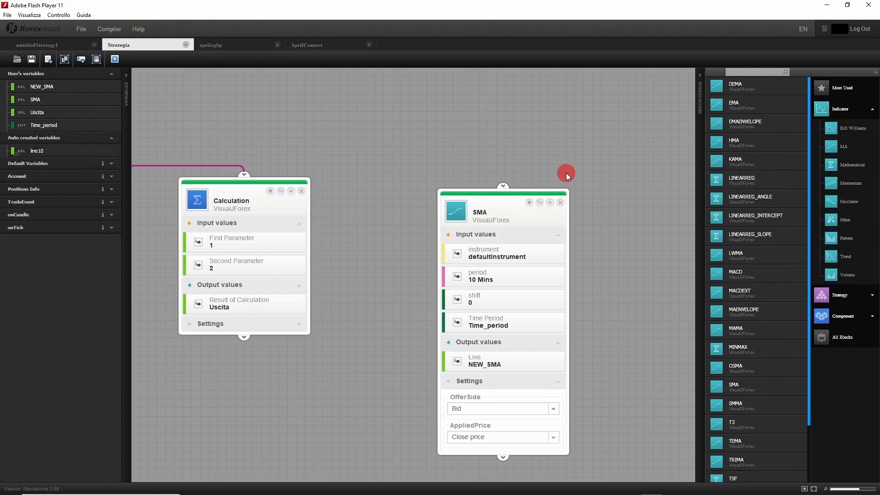
left_click_drag(733, 165, 619, 153)
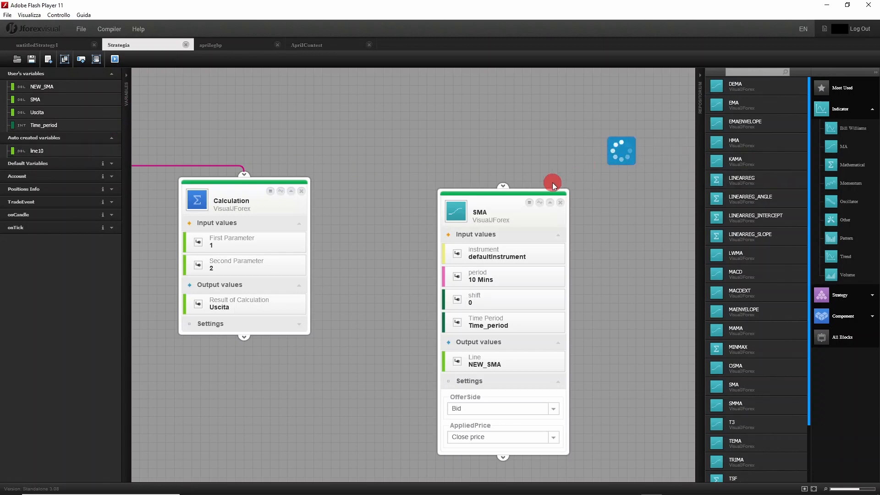
left_click_drag(503, 197, 425, 186)
left_click_drag(615, 122, 589, 138)
left_click(587, 189)
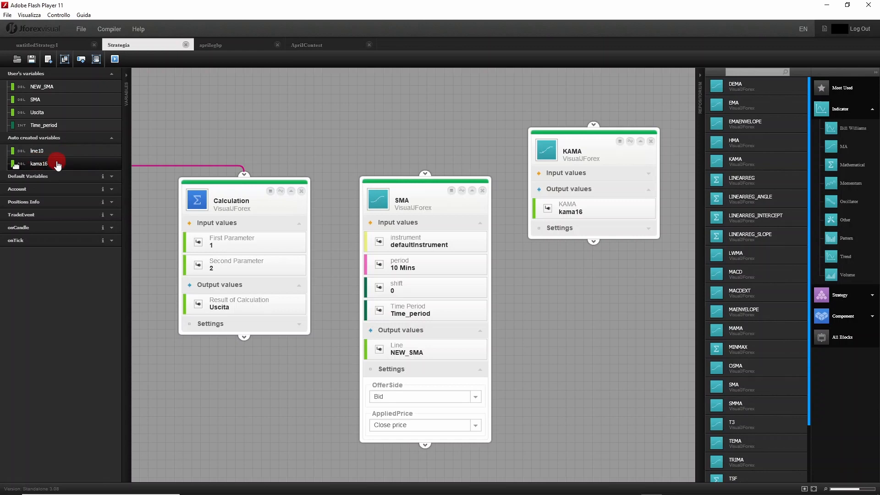
Step: Rename the auto-created kama16 variable to USCITA_KAMA and save it in the User's variables group as the KAMA block's output
right_click(79, 165)
left_click(97, 169)
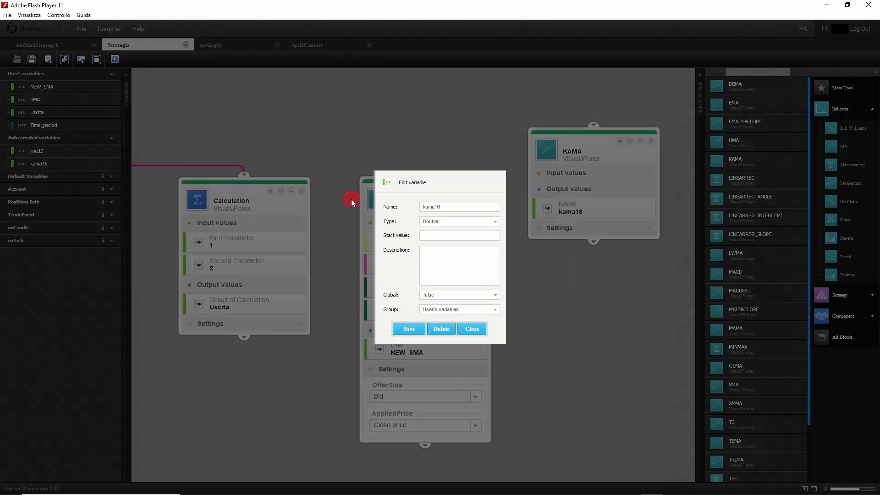
left_click_drag(452, 208, 416, 209)
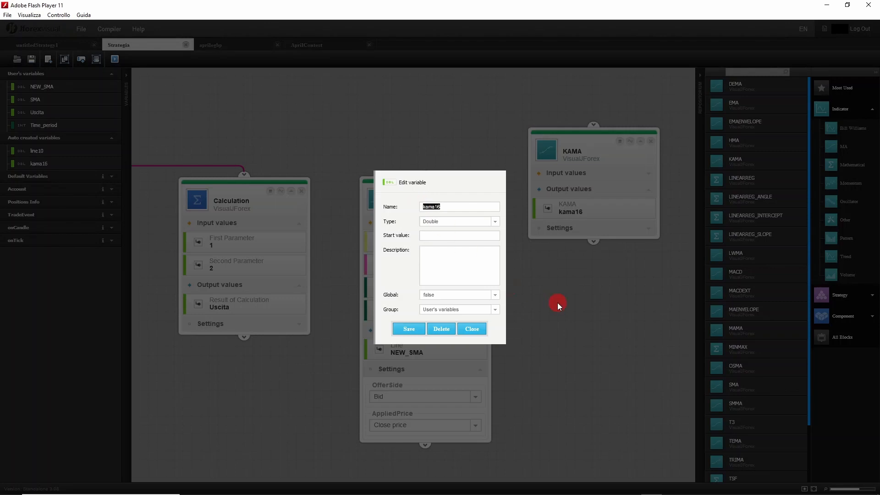
type("USCITA_KAMA")
left_click(406, 329)
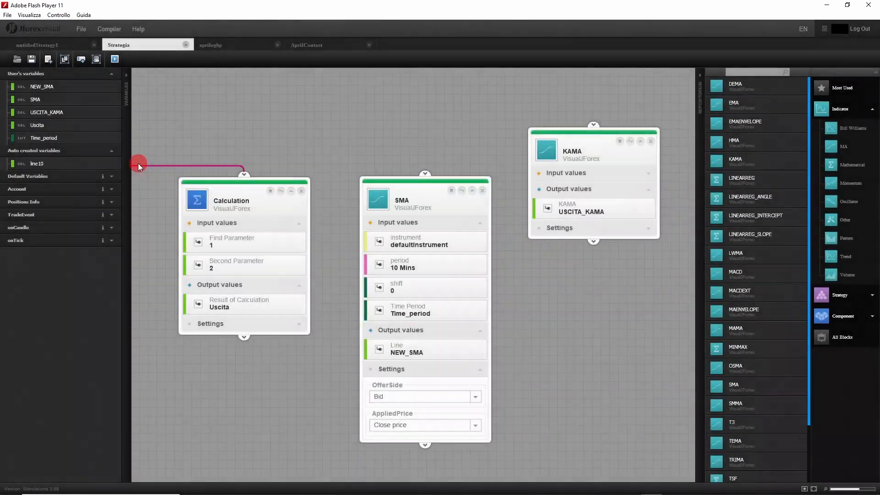
left_click_drag(52, 116, 567, 213)
Step: Review the Default Variables group and check which actions are available for defaultInstrument
left_click(111, 150)
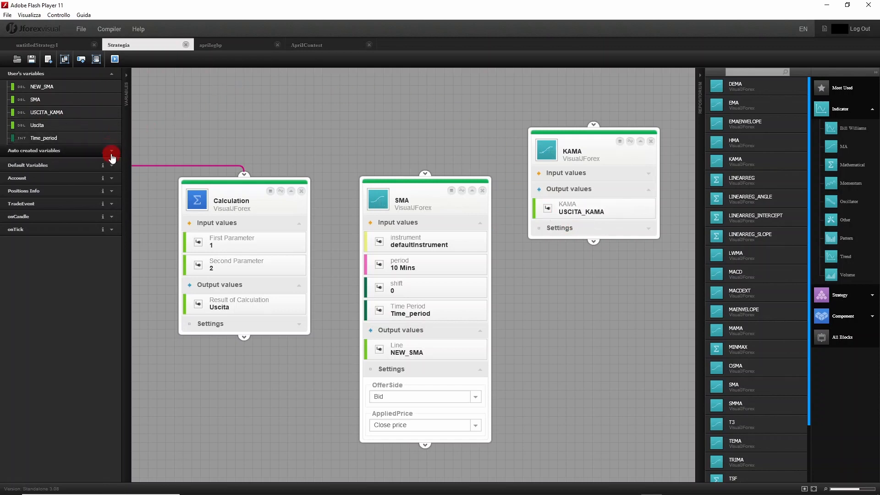
left_click(112, 74)
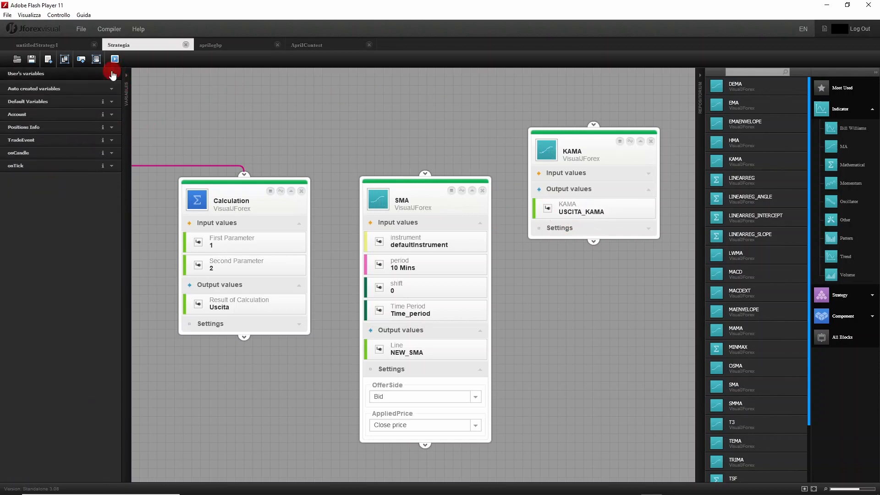
left_click(111, 100)
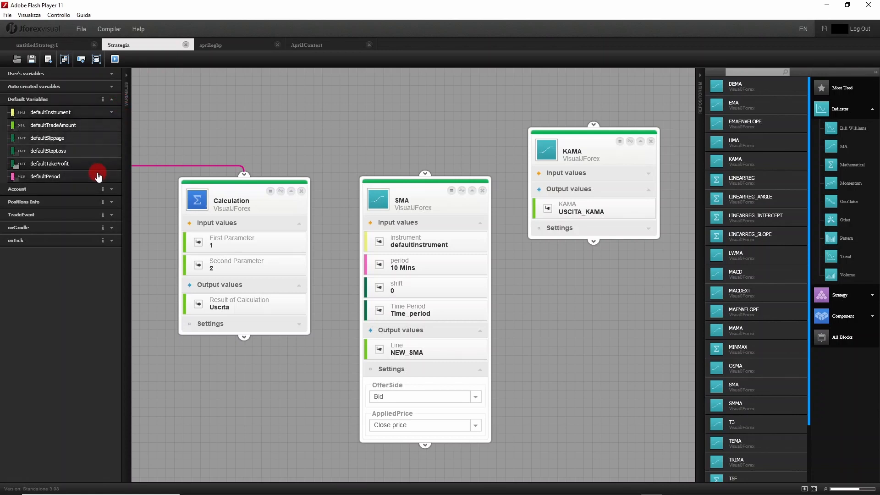
right_click(95, 113)
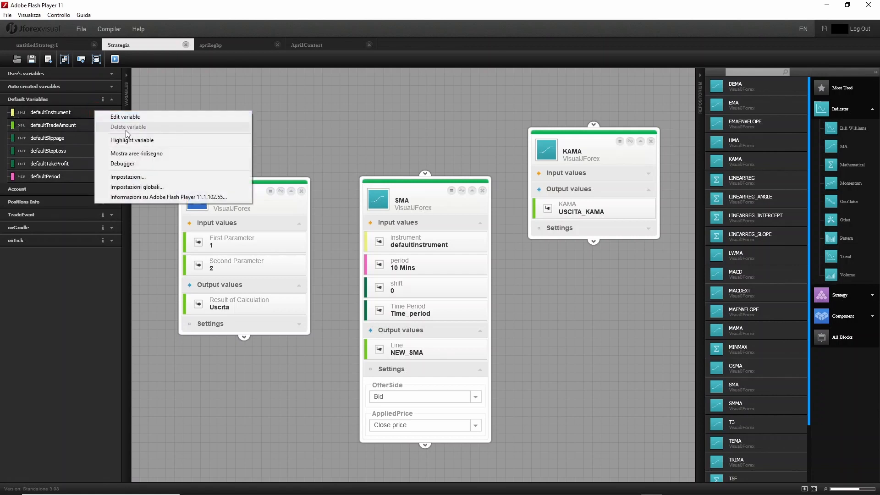
left_click(153, 94)
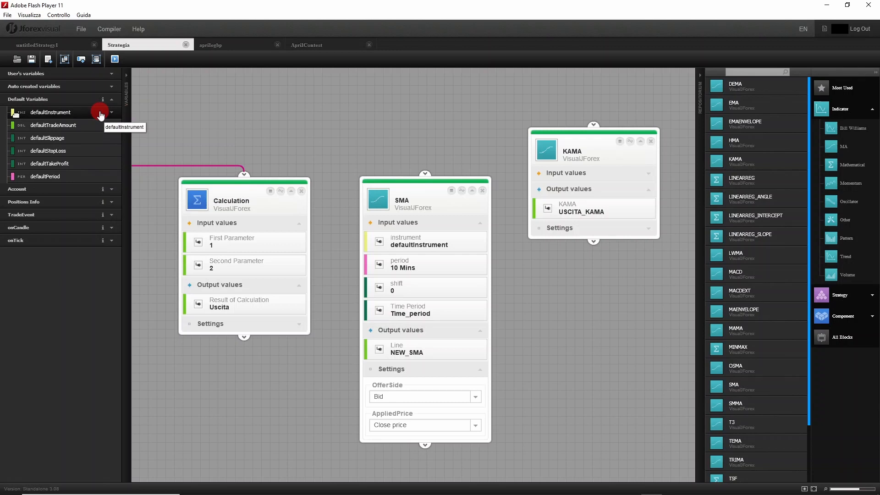
left_click_drag(70, 114, 407, 246)
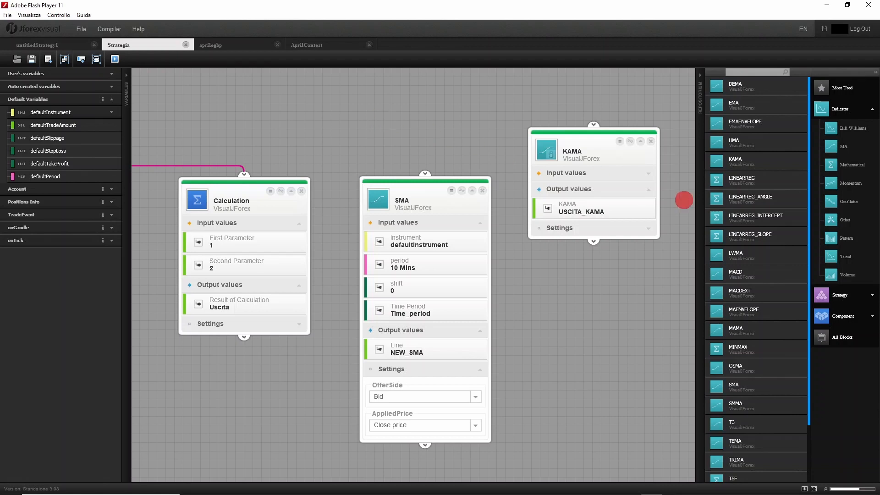
Step: Add an Open at Market trading block with its input values expanded, and move the Calculation block out of the way
left_click(848, 318)
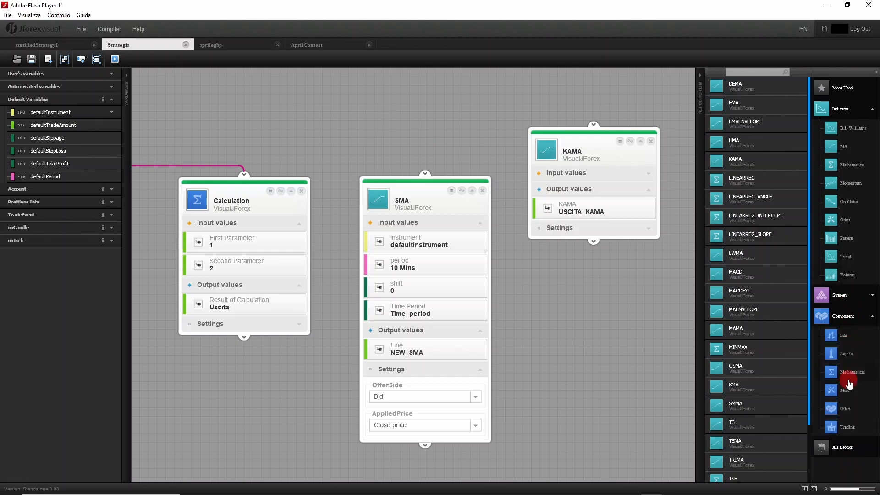
left_click(846, 427)
left_click_drag(762, 120, 515, 185)
left_click_drag(228, 216, 208, 163)
left_click(216, 200)
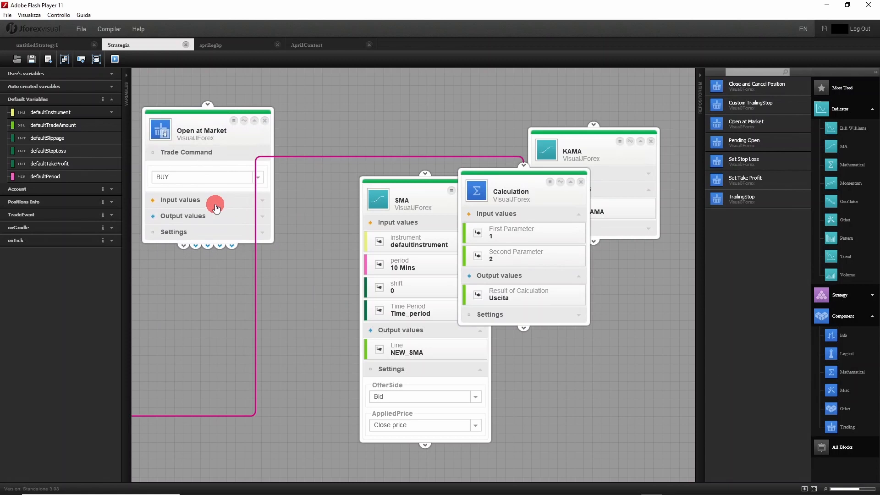
left_click(404, 201)
left_click_drag(553, 195, 658, 235)
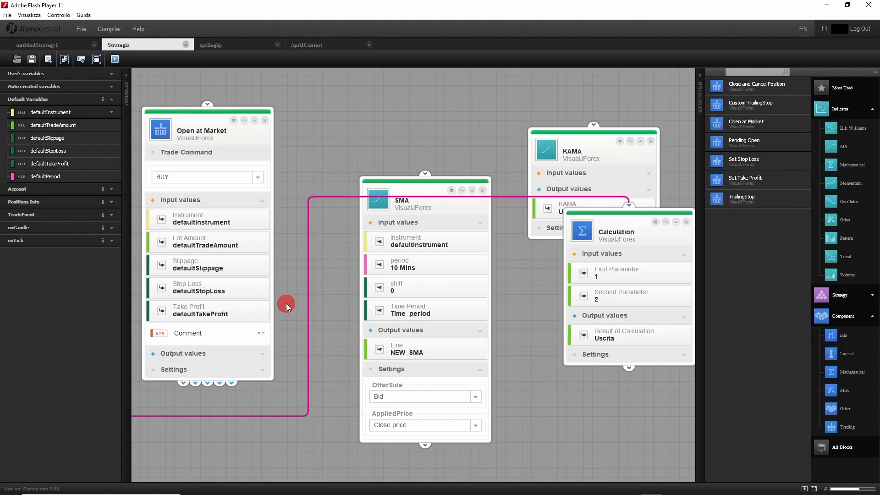
Step: Remove the variable from the Open at Market block's Instrument input and set the start value of defaultSlippage to 50
left_click(266, 225)
left_click(417, 291)
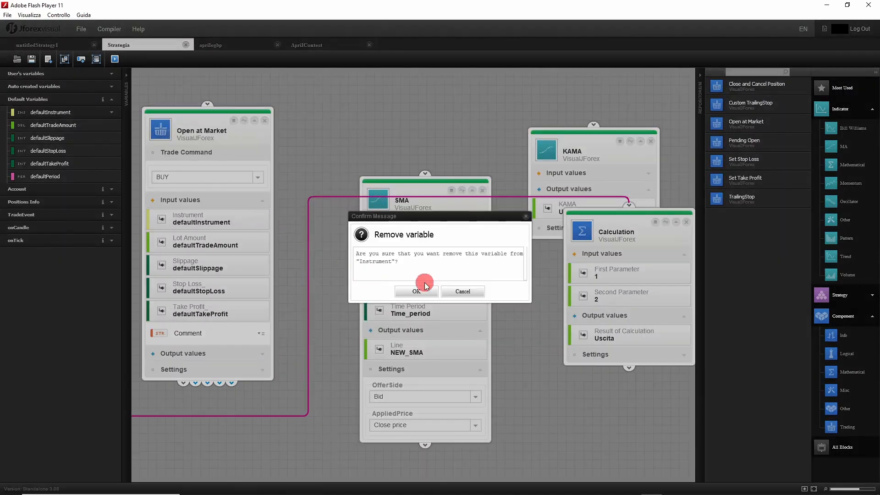
left_click(251, 266)
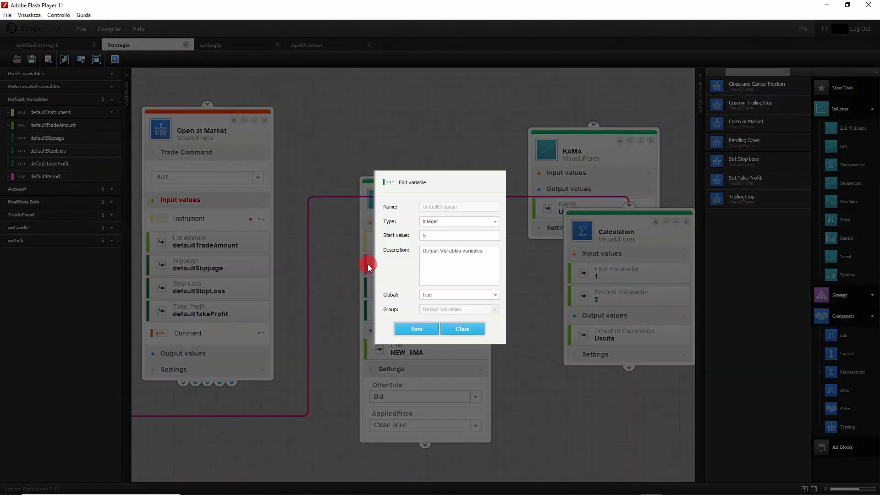
left_click_drag(438, 237, 416, 230)
type("50")
left_click(424, 331)
Step: Remove the variable from the Open at Market block's Take Profit input
left_click(258, 315)
left_click(413, 288)
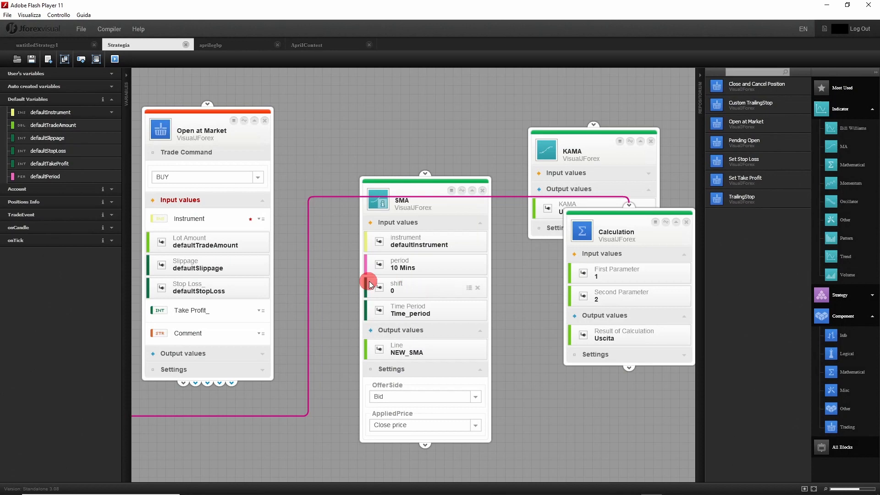
Step: Examine the variables in the Account group, including the description of Equity
left_click(113, 99)
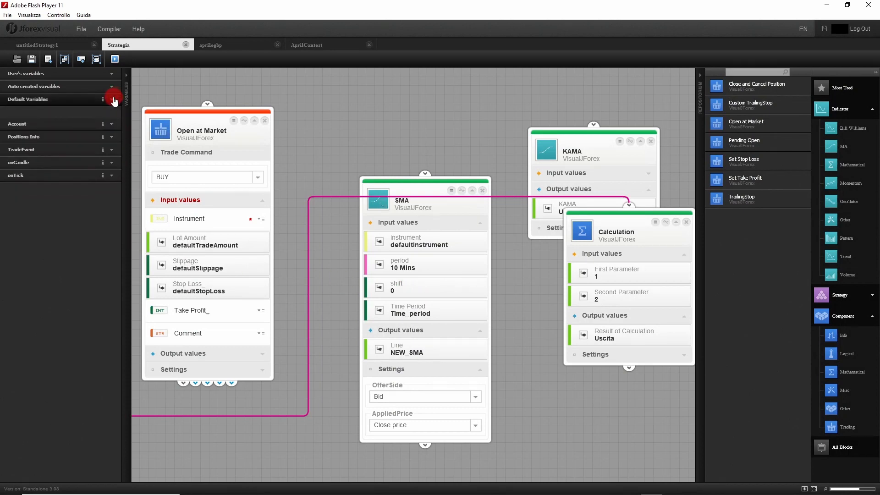
left_click(112, 112)
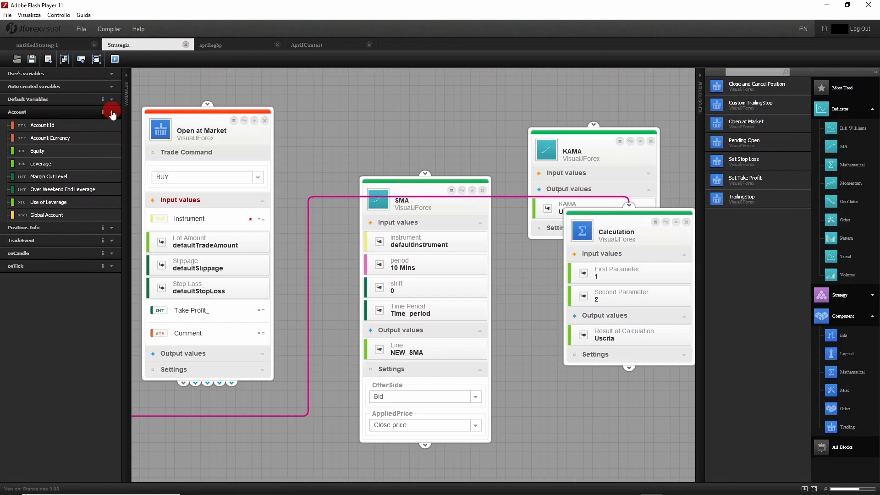
mouse_move(114, 132)
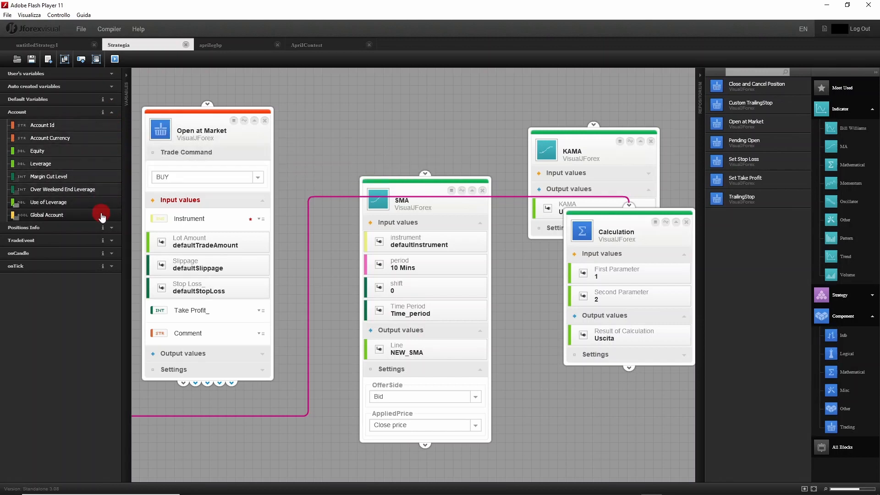
mouse_move(109, 172)
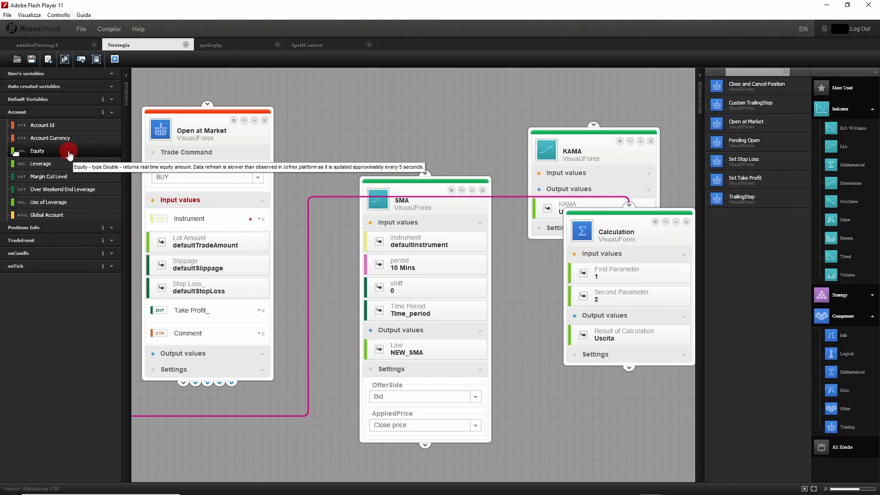
left_click(112, 113)
Step: Examine the Positions Info variables, including the amounts under All Positions, Pending Positions and Open Positions
left_click(110, 125)
left_click(112, 138)
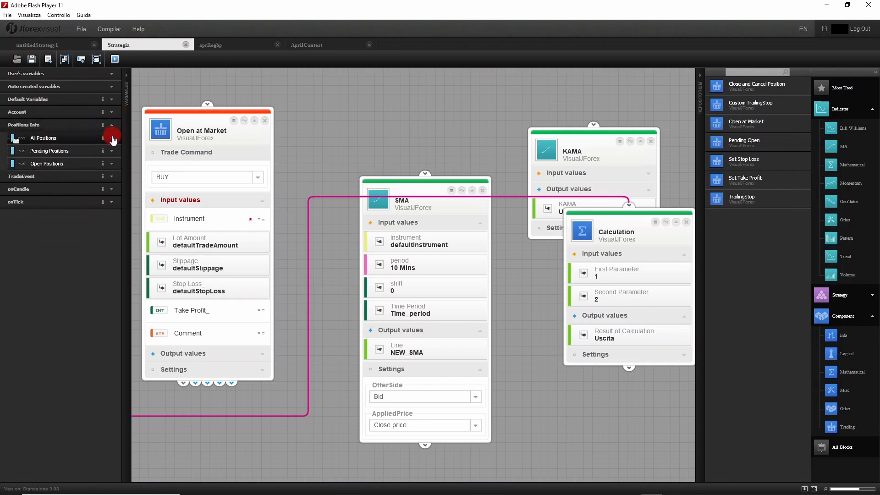
left_click(111, 164)
left_click(112, 190)
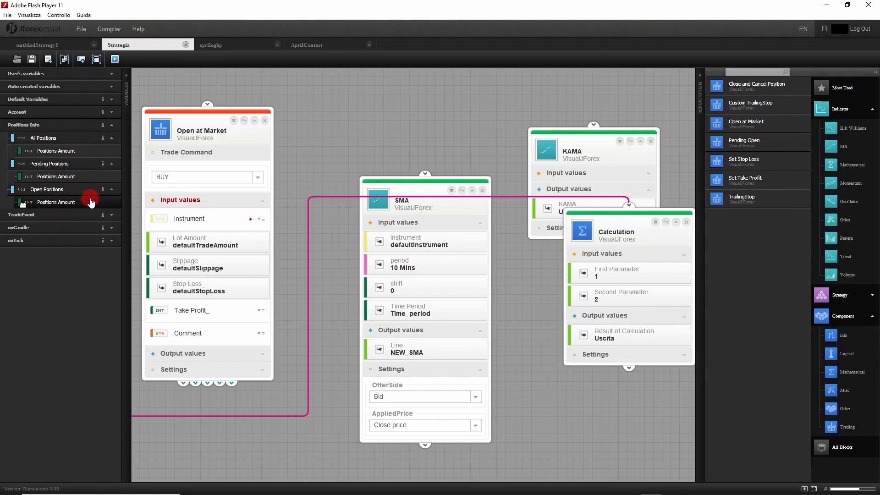
left_click(112, 125)
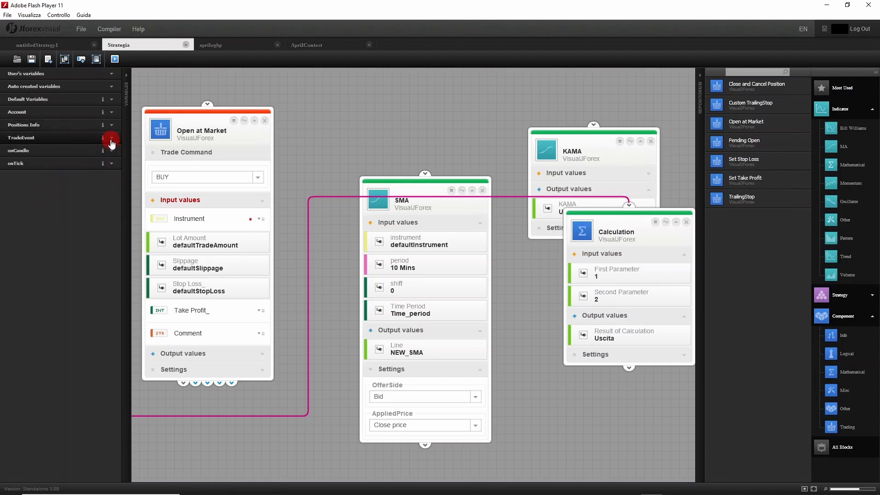
Step: Examine the TradeEvent, onCandle and onTick groups with the details of LastTradeEvent, Last Ask Candle and Last Tick
left_click(112, 139)
left_click(112, 164)
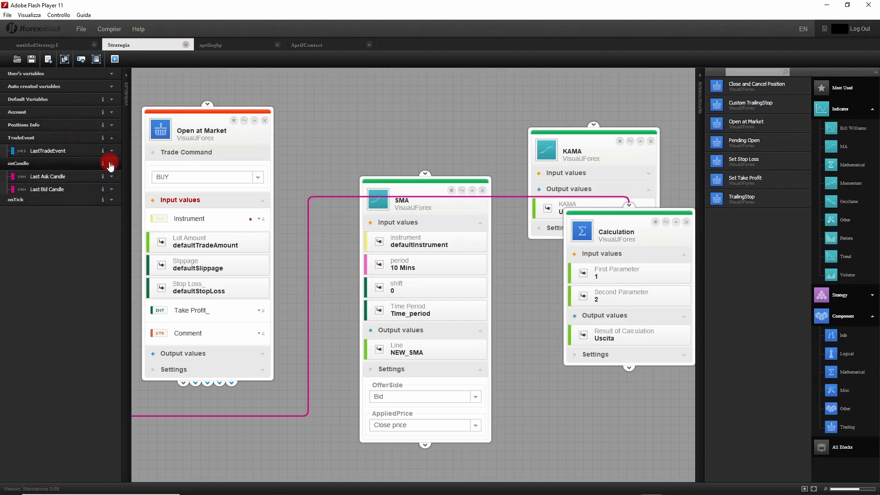
left_click(111, 202)
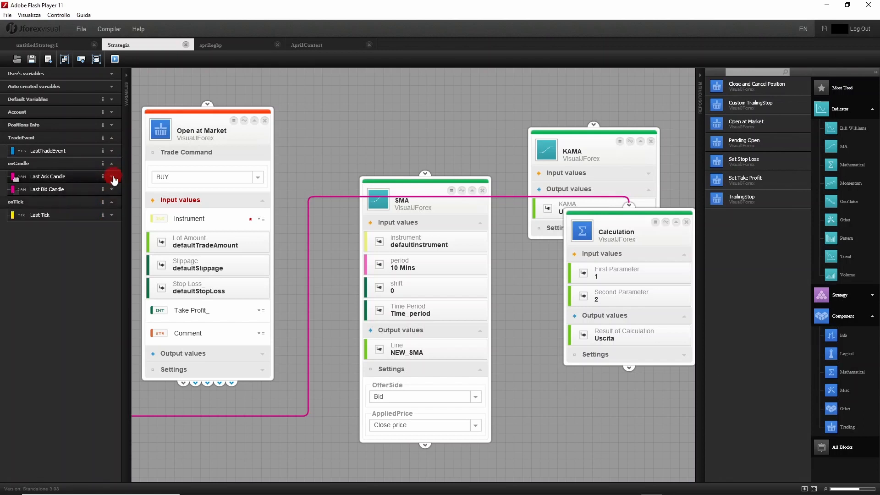
left_click(111, 151)
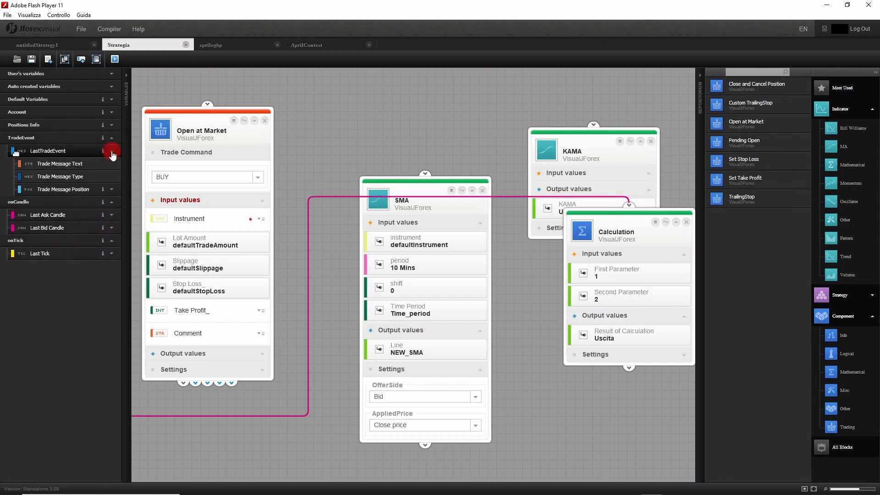
left_click(111, 215)
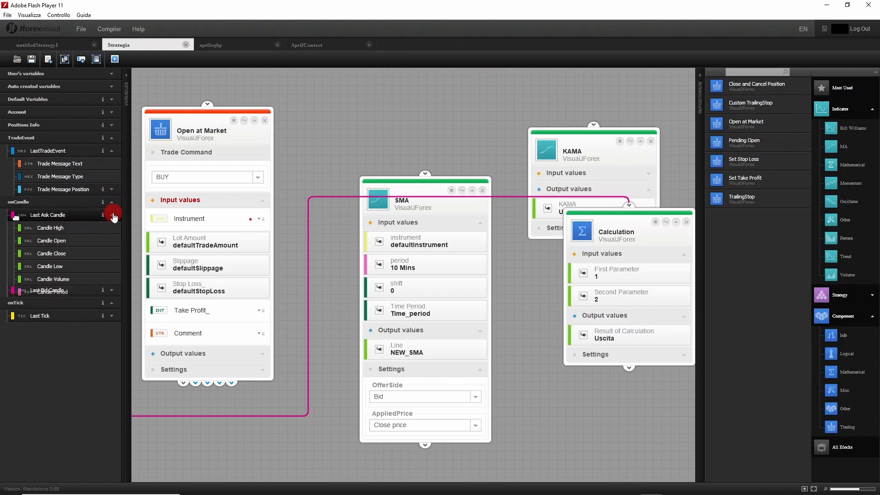
left_click(111, 357)
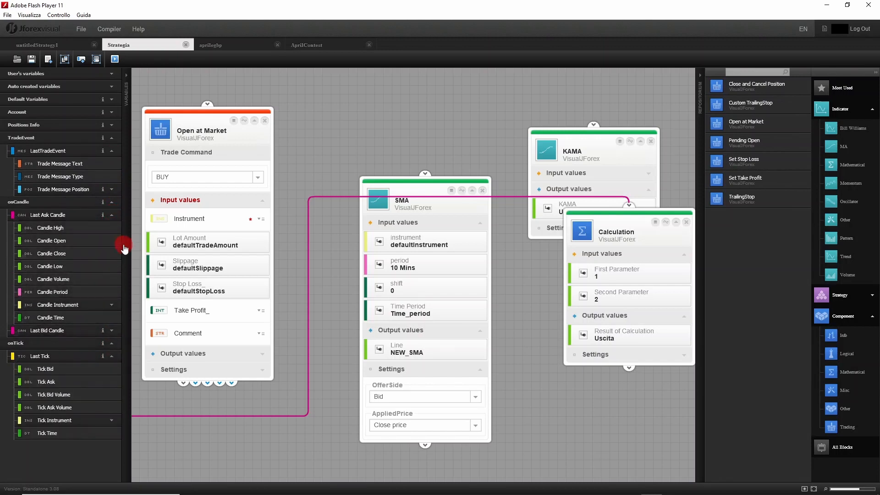
Step: Examine the fields of Trade Message Position under LastTradeEvent, and collapse the onCandle, onTick and LastTradeEvent entries
left_click(111, 190)
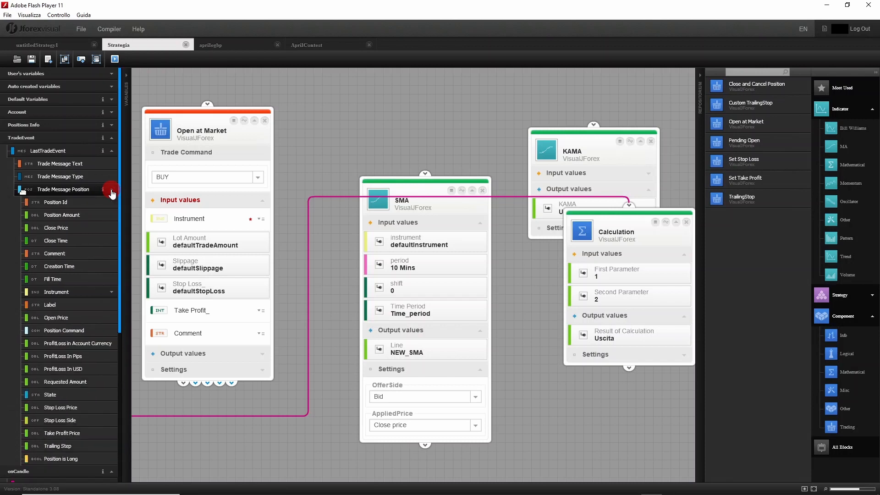
scroll(85, 196, "down", 3)
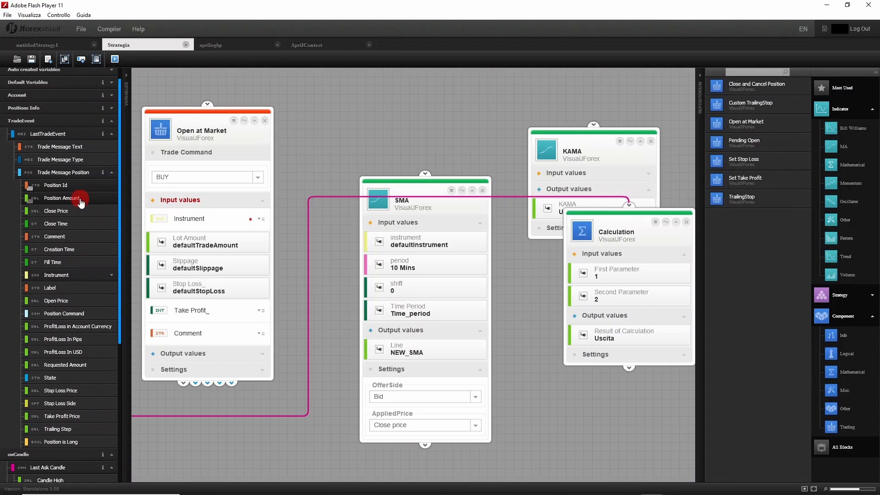
scroll(76, 221, "down", 7)
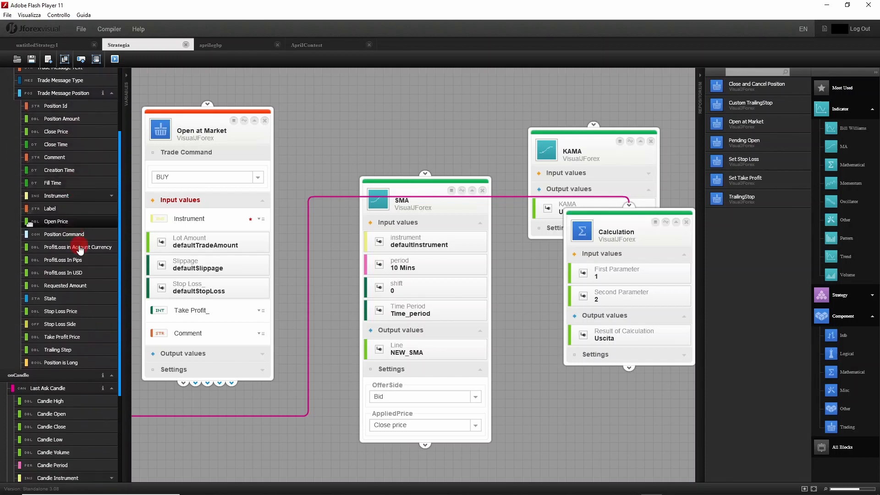
scroll(70, 390, "down", 2)
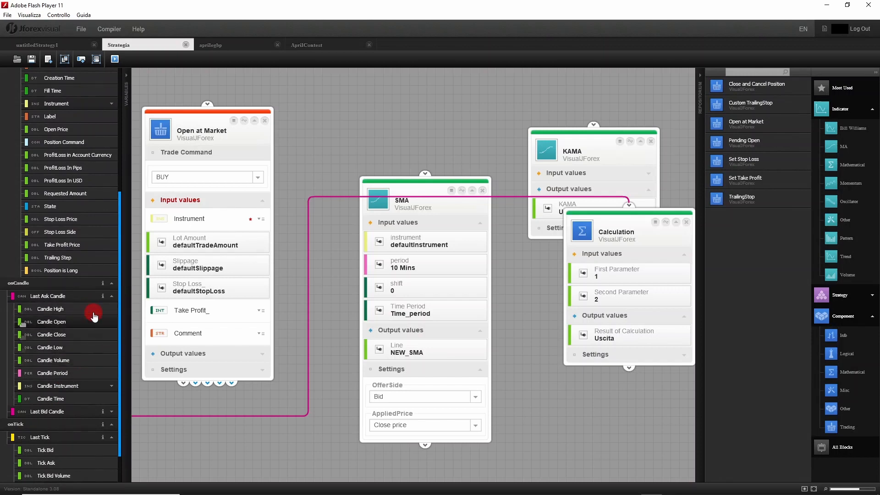
scroll(82, 371, "down", 2)
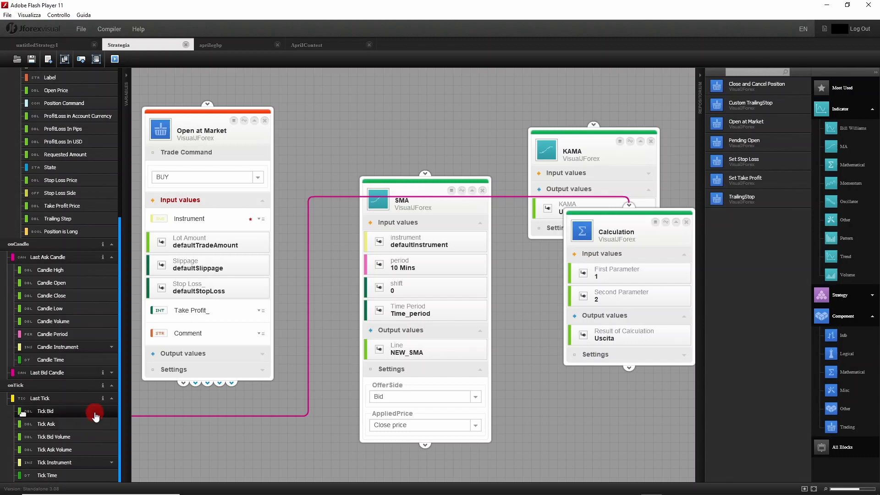
left_click_drag(117, 388, 118, 318)
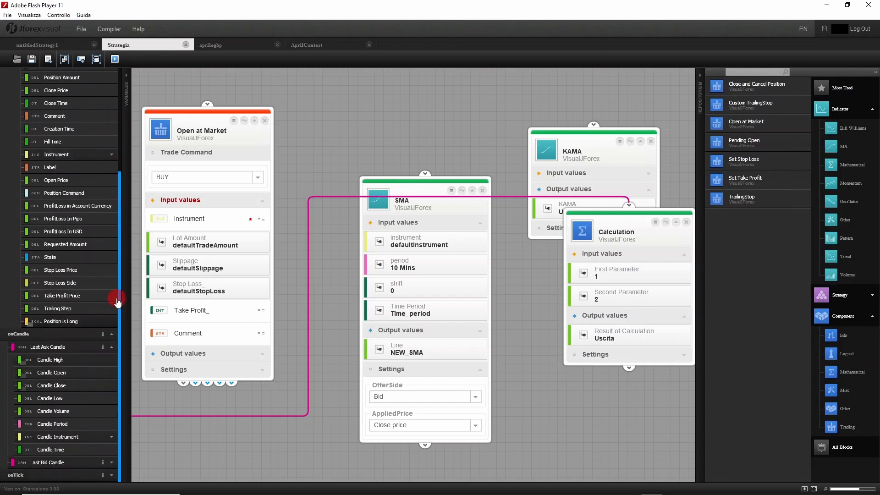
left_click(112, 335)
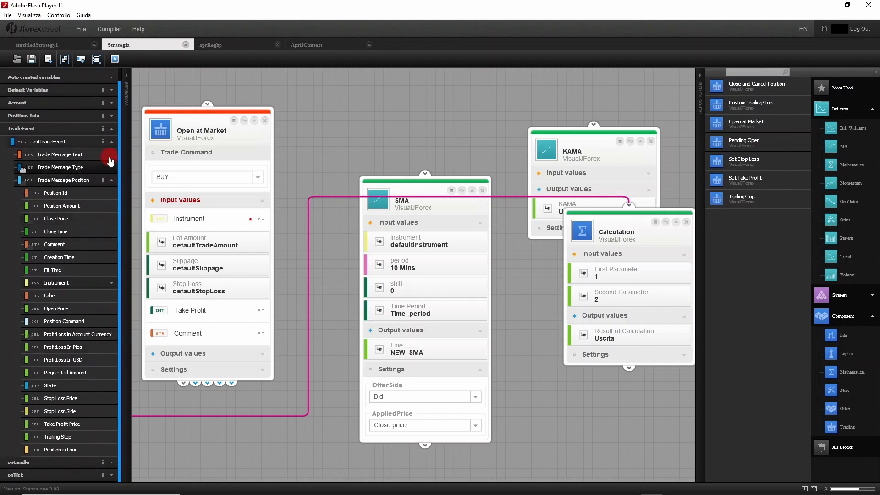
left_click(112, 141)
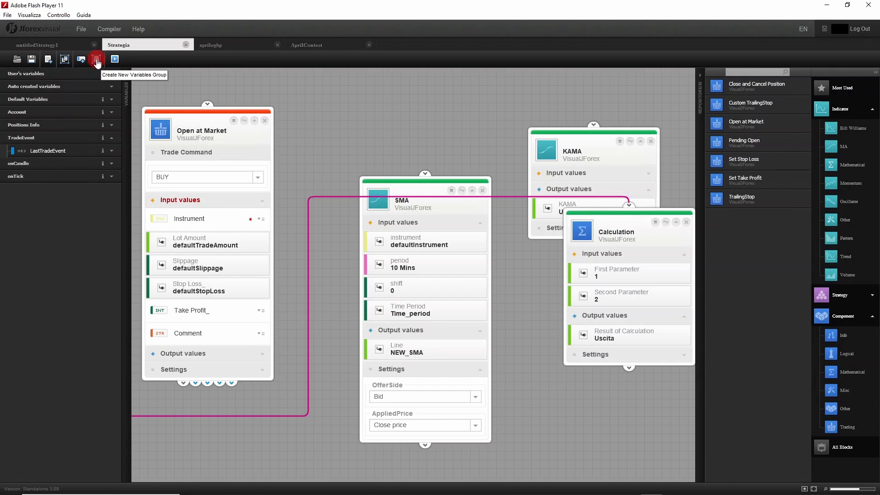
Step: Create a new variables group named "nuovo gruppo variabili"
left_click(96, 59)
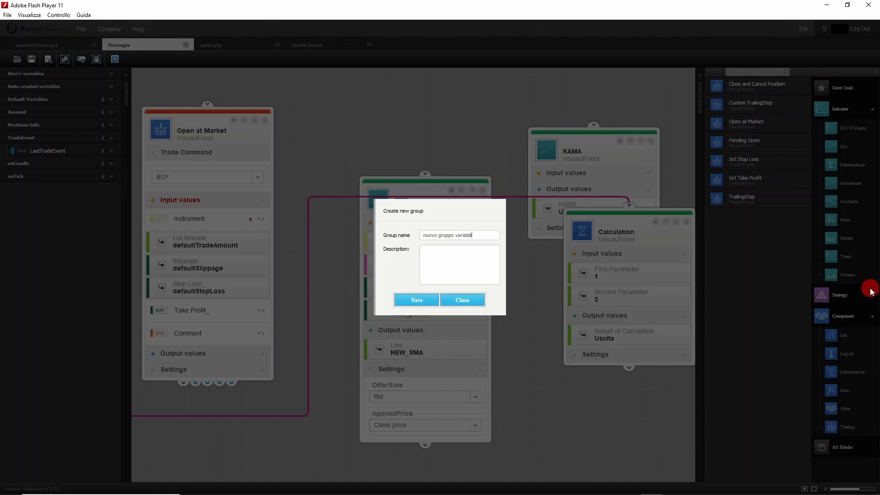
left_click(415, 299)
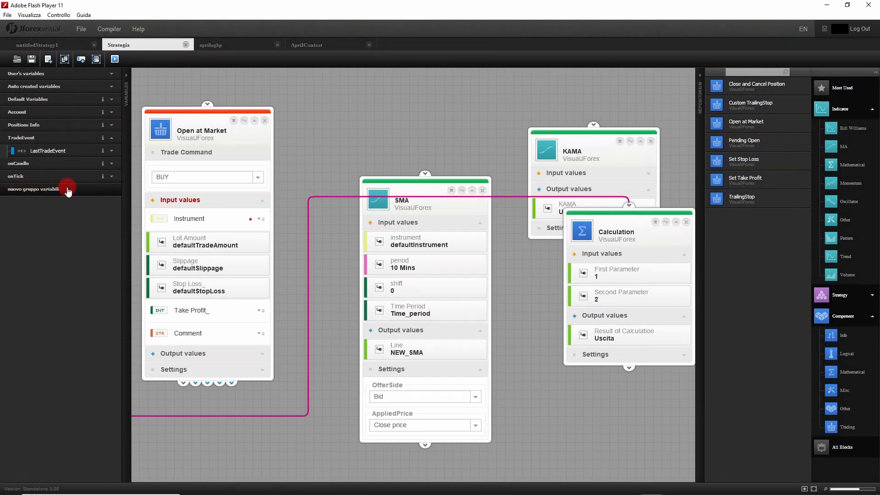
Step: Add a new integer variable named "nuova" and store it in the "nuovo gruppo variabili" group
left_click(81, 61)
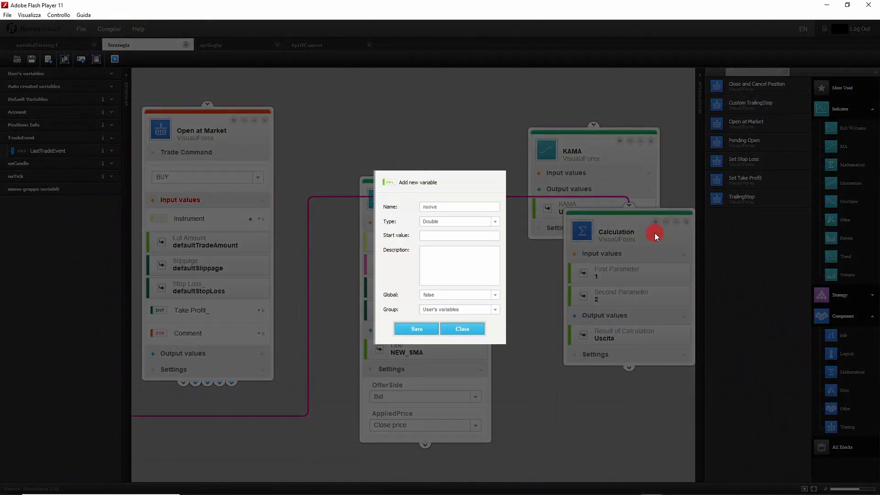
left_click(495, 222)
left_click(455, 243)
left_click(495, 308)
left_click(470, 330)
left_click(428, 328)
left_click(54, 204)
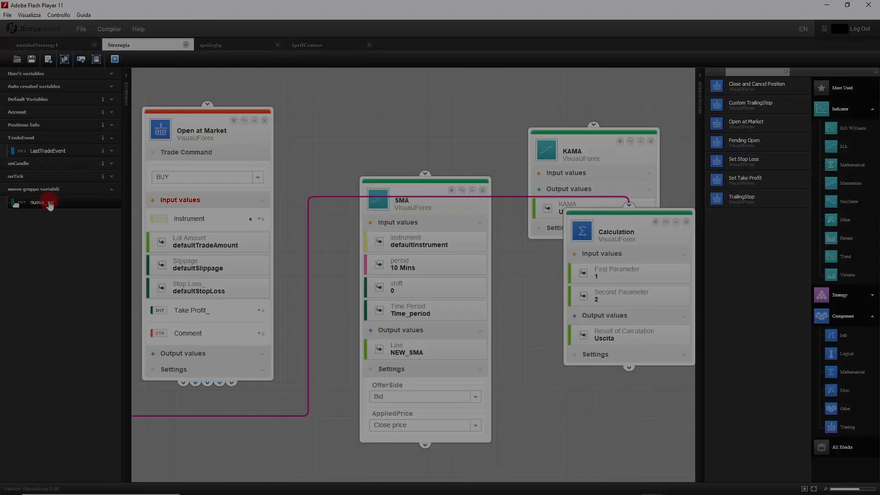